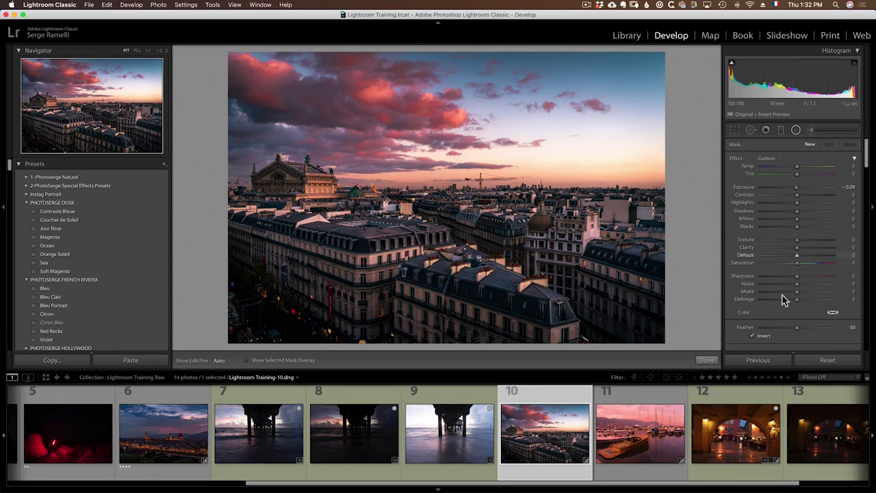
{"action": "left_click_drag", "start_coordinate": [797, 226], "coordinate": [812, 211]}
{"action": "left_click_drag", "start_coordinate": [797, 202], "coordinate": [802, 203]}
{"action": "left_click_drag", "start_coordinate": [796, 195], "coordinate": [783, 196]}
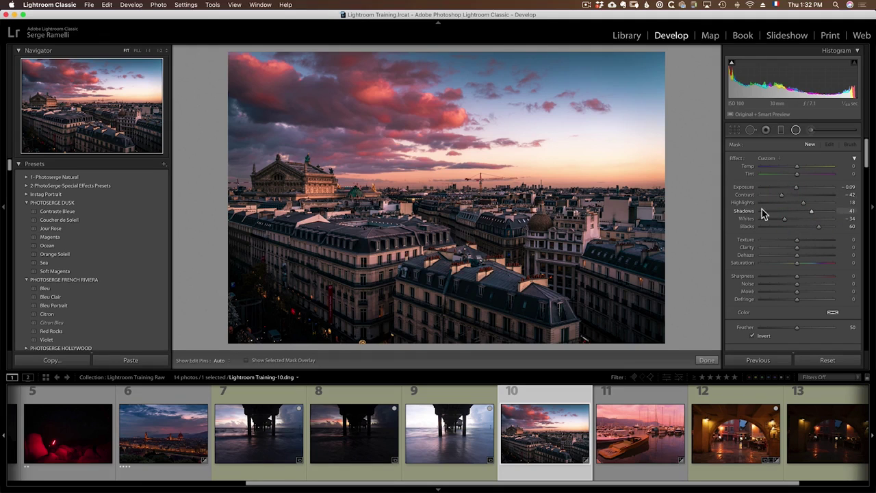
Reset all effect sliders, then draw a wide radial filter across the horizon with its exposure at 1.02
{"action": "double_click", "coordinate": [737, 161]}
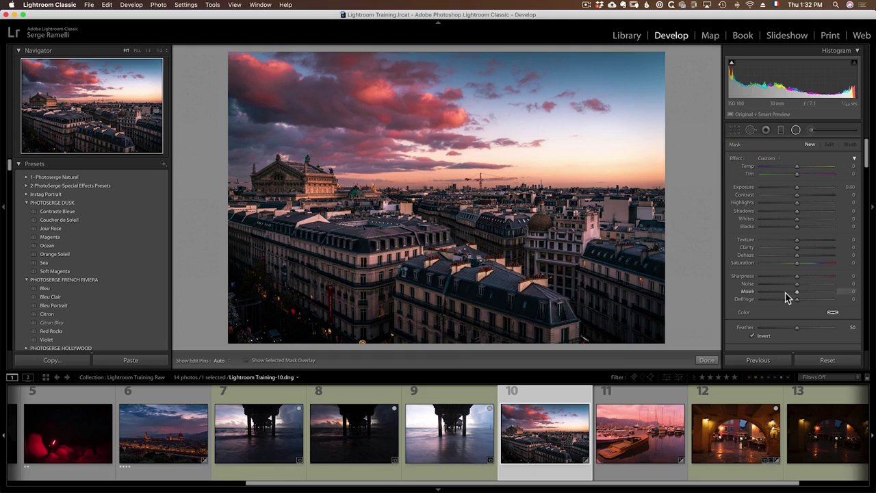
{"action": "left_click_drag", "start_coordinate": [562, 182], "coordinate": [685, 201]}
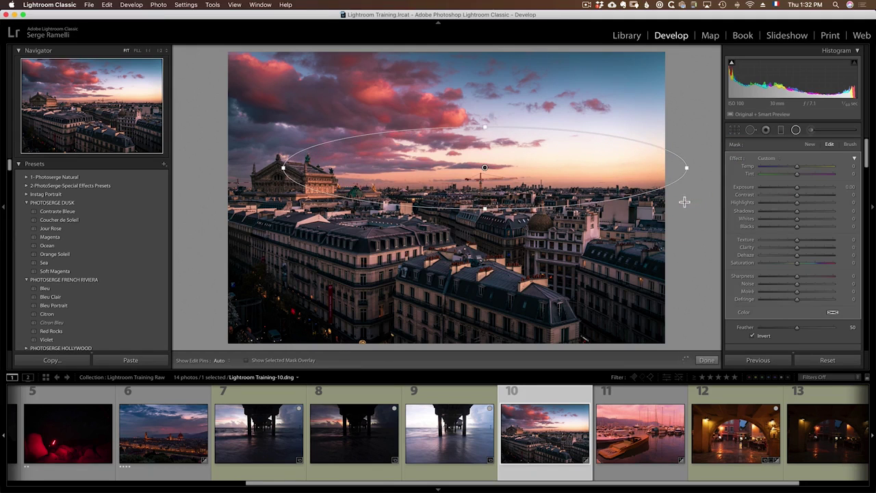
{"action": "mouse_move", "coordinate": [798, 188]}
{"action": "left_mouse_down"}
{"action": "mouse_move", "coordinate": [815, 190]}
{"action": "mouse_move", "coordinate": [805, 188]}
{"action": "left_mouse_up"}
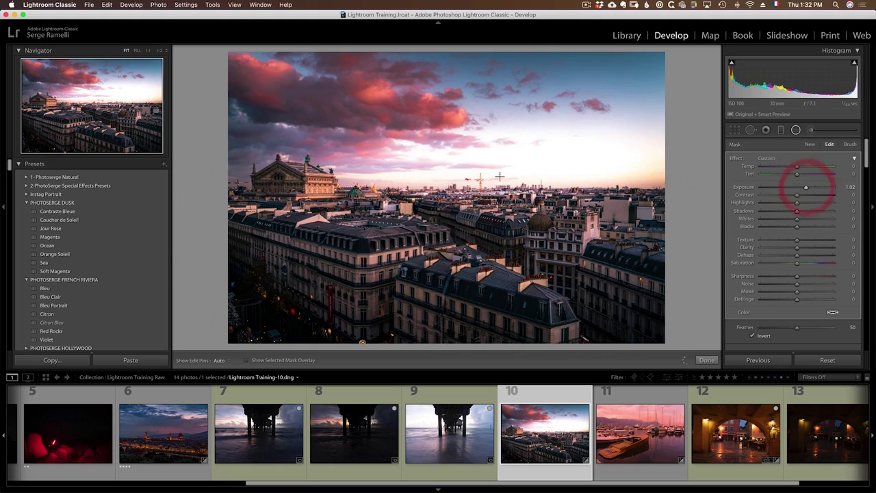
Try the radial filter with Invert off, shifting it over the horizon, and turn Invert back on
{"action": "left_click", "coordinate": [753, 336]}
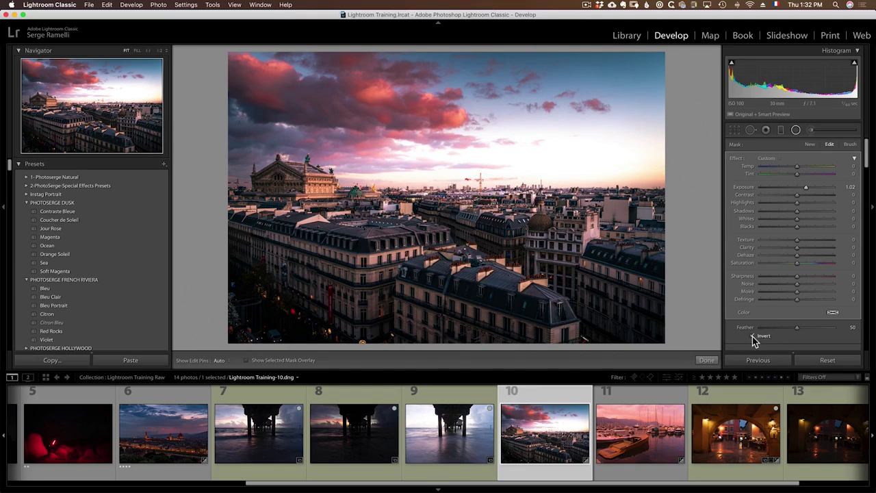
{"action": "left_click", "coordinate": [752, 336]}
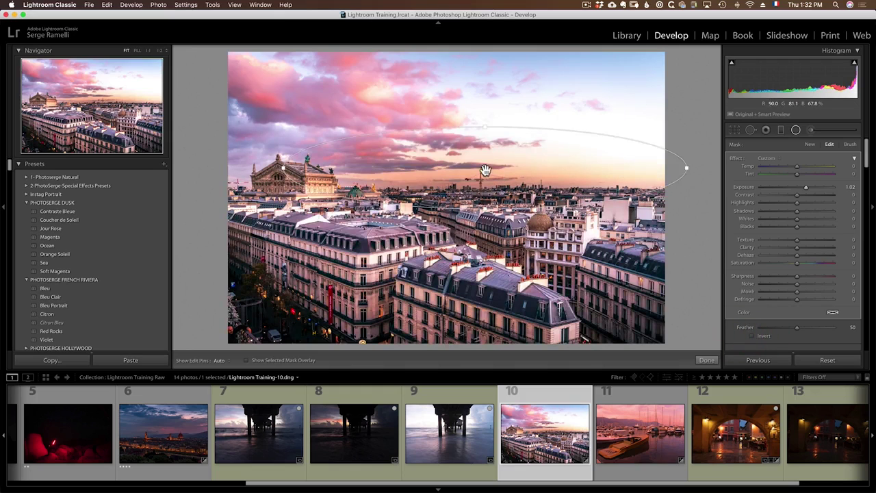
{"action": "left_click_drag", "start_coordinate": [486, 169], "coordinate": [482, 189]}
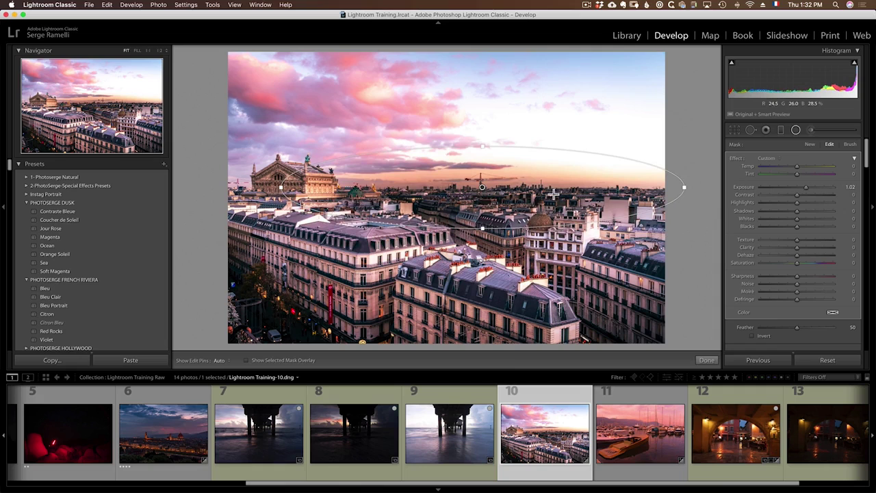
{"action": "mouse_move", "coordinate": [481, 187]}
{"action": "left_mouse_down"}
{"action": "mouse_move", "coordinate": [465, 202]}
{"action": "mouse_move", "coordinate": [422, 186]}
{"action": "mouse_move", "coordinate": [466, 198]}
{"action": "mouse_move", "coordinate": [478, 179]}
{"action": "left_mouse_up"}
{"action": "left_click", "coordinate": [763, 336]}
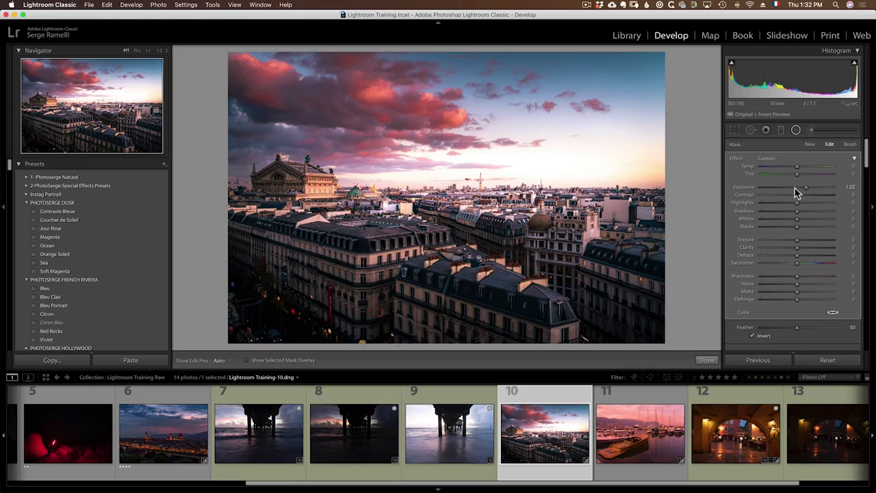
Try the radial filter's Feather at 0 over the rooftops, then set it to 100 and reposition the filter over the horizon
{"action": "mouse_move", "coordinate": [504, 167]}
{"action": "left_mouse_down"}
{"action": "mouse_move", "coordinate": [479, 182]}
{"action": "mouse_move", "coordinate": [512, 288]}
{"action": "mouse_move", "coordinate": [514, 278]}
{"action": "mouse_move", "coordinate": [410, 281]}
{"action": "mouse_move", "coordinate": [401, 271]}
{"action": "mouse_move", "coordinate": [397, 205]}
{"action": "mouse_move", "coordinate": [516, 167]}
{"action": "mouse_move", "coordinate": [489, 169]}
{"action": "left_mouse_up"}
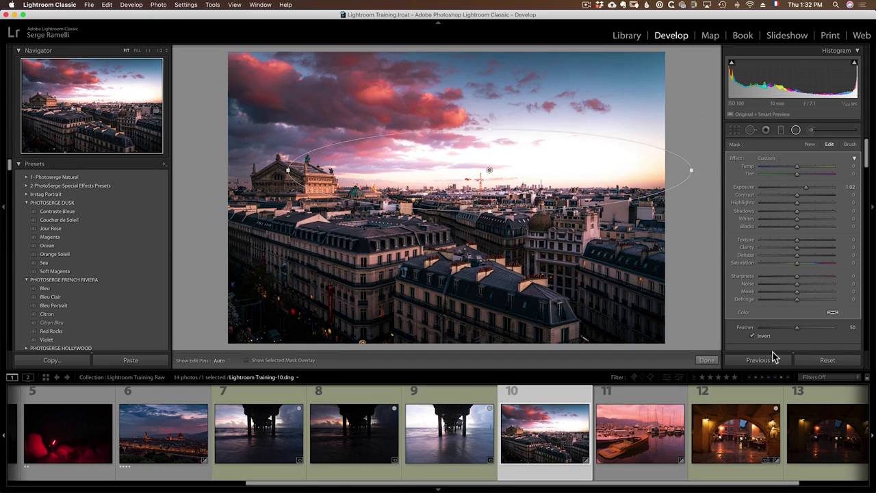
{"action": "left_click_drag", "start_coordinate": [796, 328], "coordinate": [742, 331]}
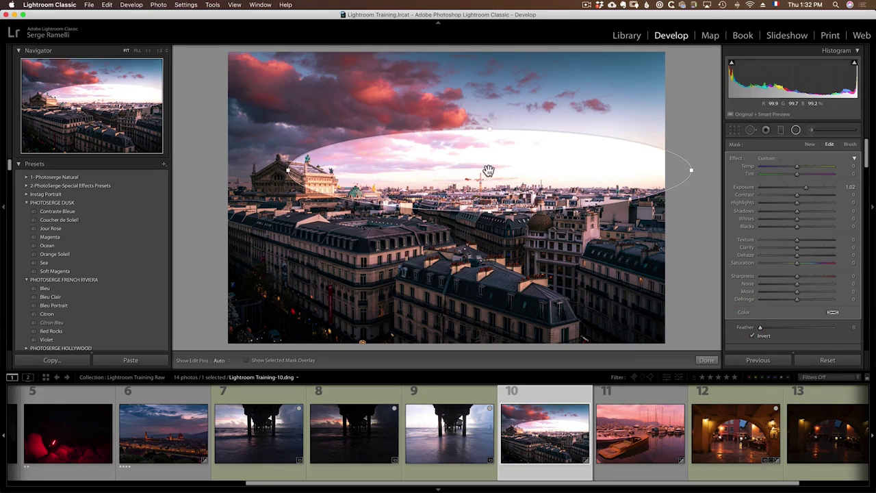
{"action": "left_click_drag", "start_coordinate": [484, 171], "coordinate": [461, 258]}
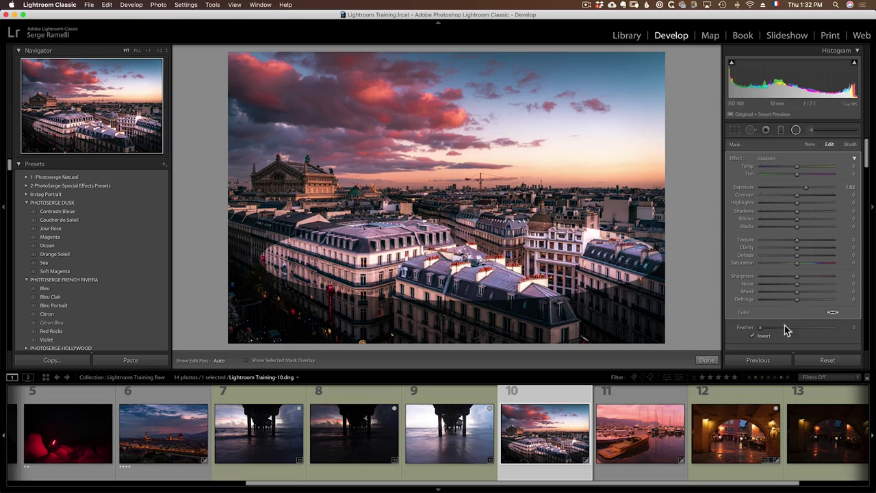
{"action": "left_click_drag", "start_coordinate": [785, 330], "coordinate": [870, 335]}
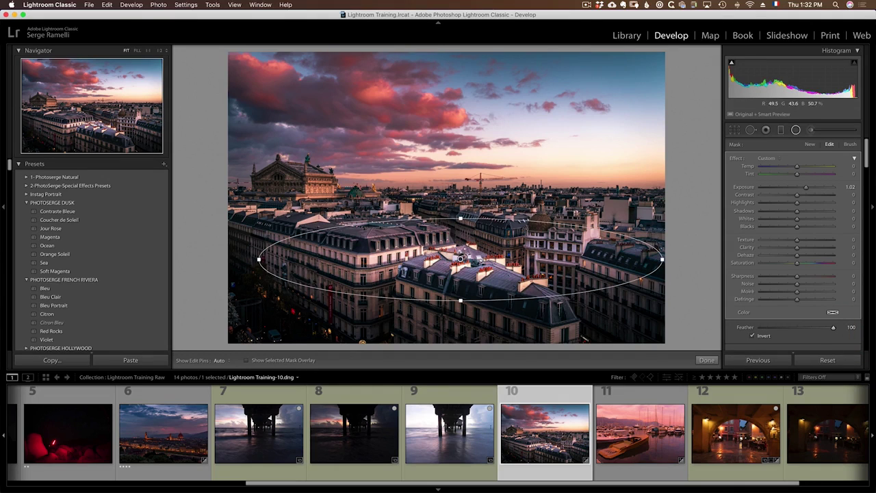
{"action": "left_click_drag", "start_coordinate": [468, 247], "coordinate": [508, 181]}
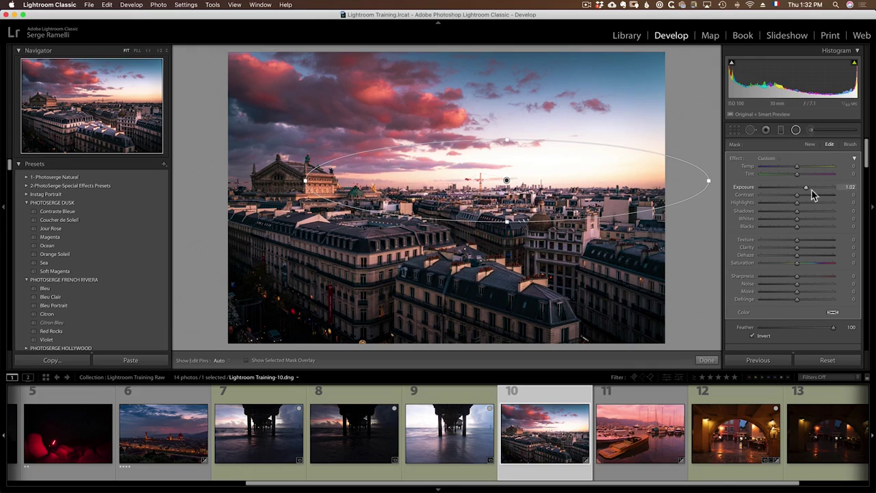
Set the radial filter's Exposure to 0.40, Temp to 33, Tint to 20 and Saturation to 30
{"action": "left_click_drag", "start_coordinate": [806, 193], "coordinate": [802, 192]}
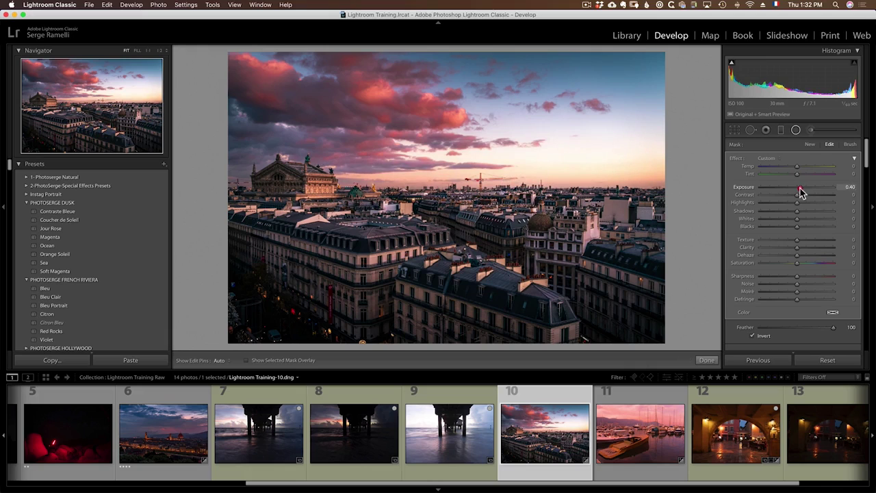
{"action": "left_click", "coordinate": [510, 180]}
{"action": "left_click", "coordinate": [808, 167]}
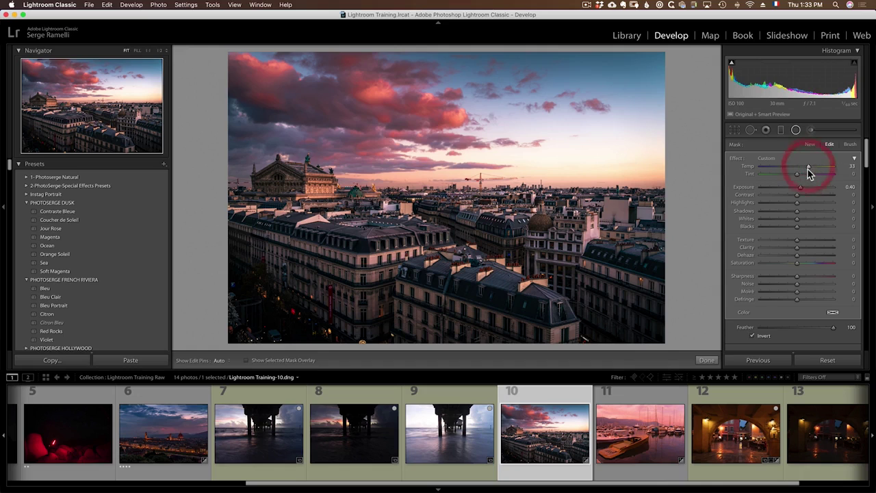
{"action": "left_click", "coordinate": [804, 174]}
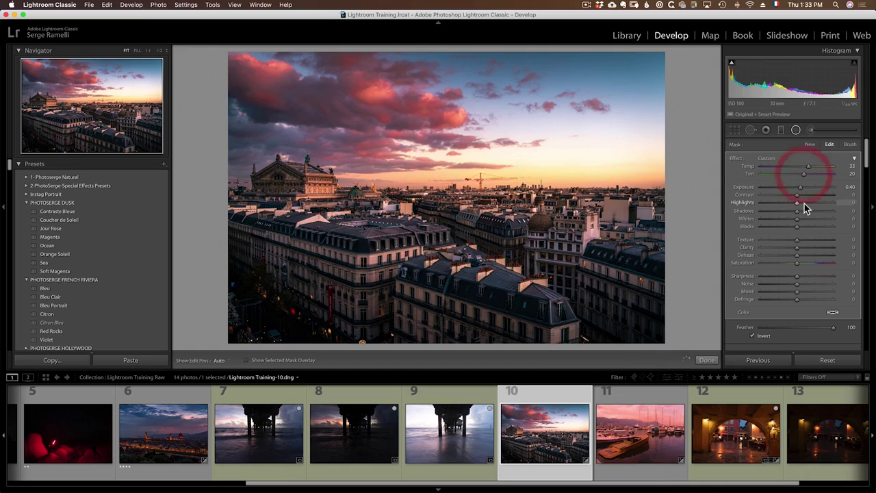
{"action": "left_click", "coordinate": [807, 263]}
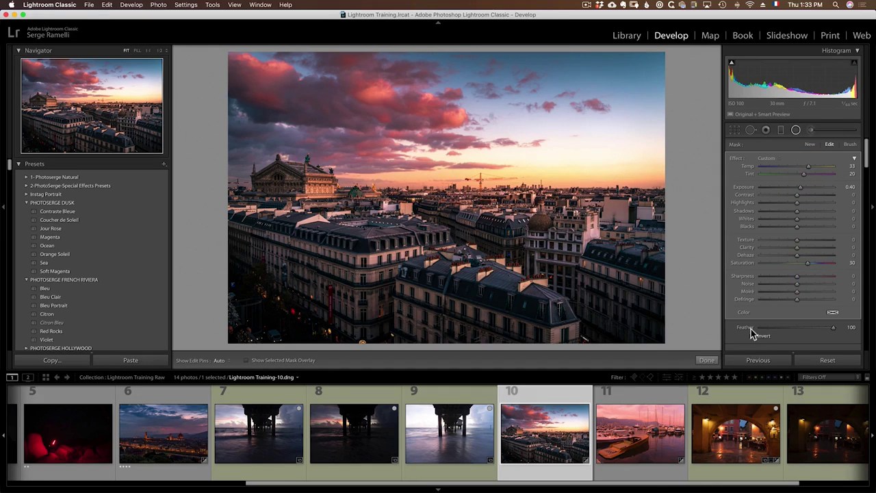
Fine-tune the radial filter's position over the sunset horizon and compare the photo with and without the filter
{"action": "left_click_drag", "start_coordinate": [510, 182], "coordinate": [499, 171]}
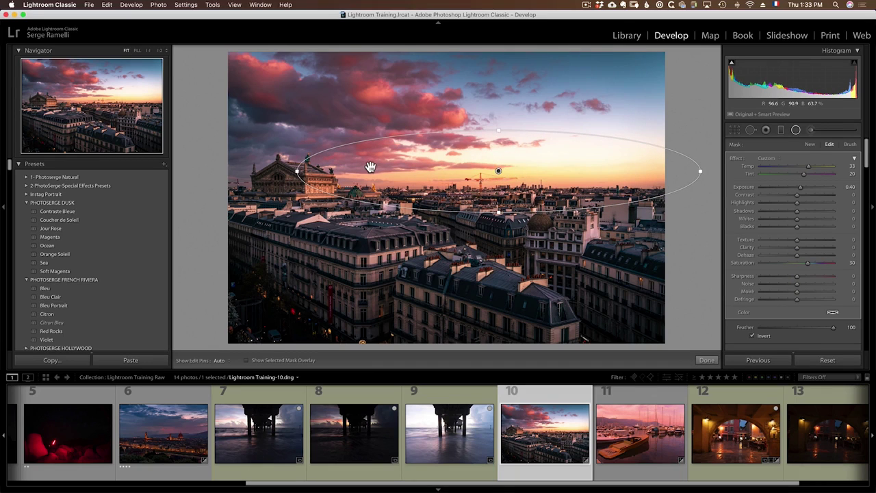
{"action": "scroll", "coordinate": [818, 274], "scroll_direction": "down", "scroll_amount": 3}
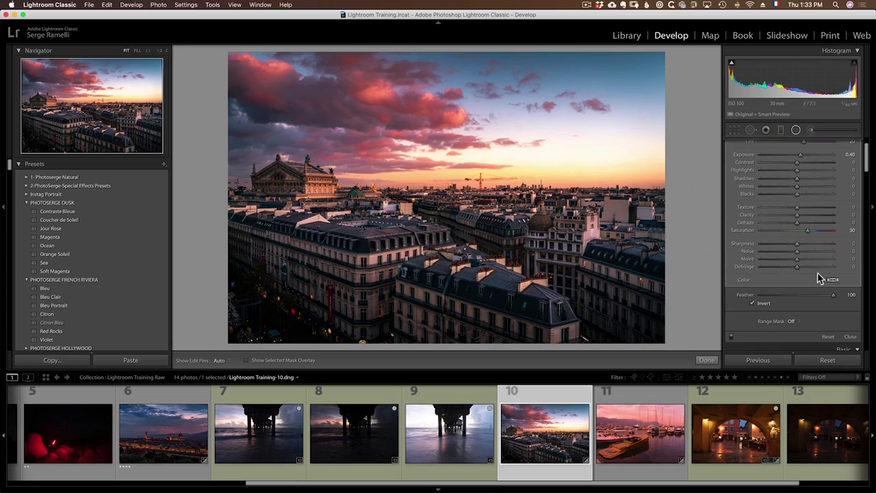
{"action": "left_click", "coordinate": [731, 335]}
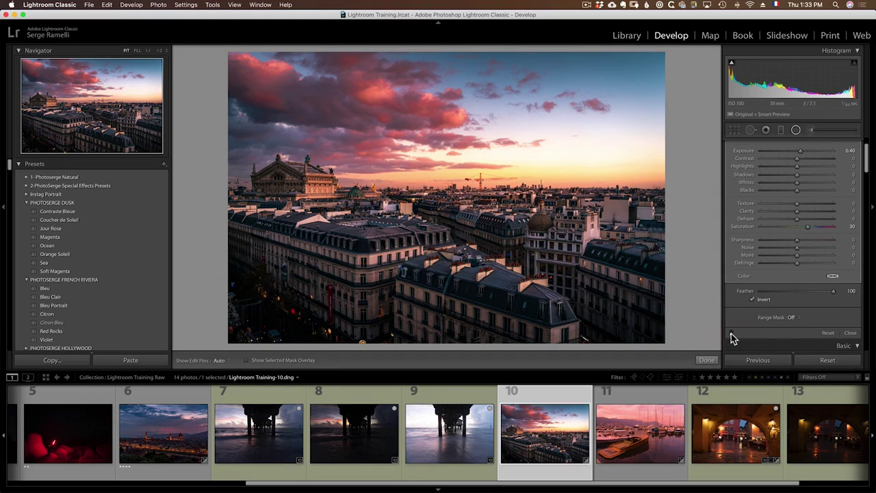
{"action": "left_click", "coordinate": [731, 335]}
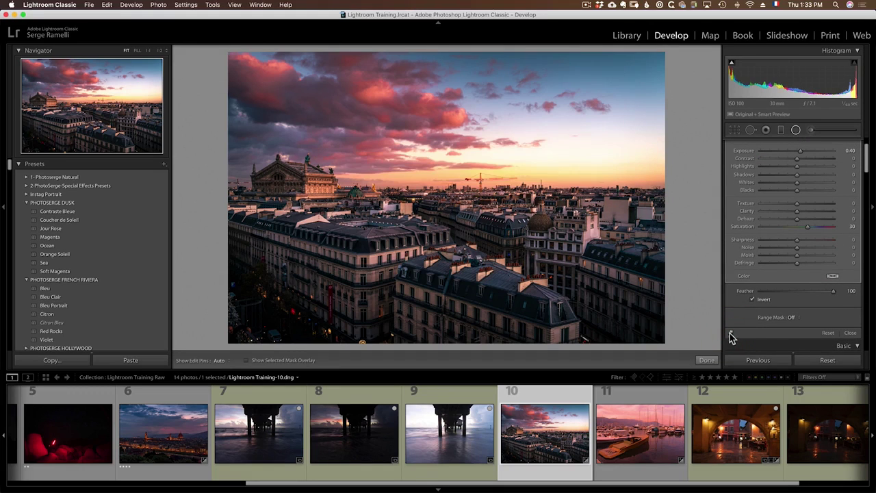
{"action": "left_click_drag", "start_coordinate": [500, 174], "coordinate": [499, 177]}
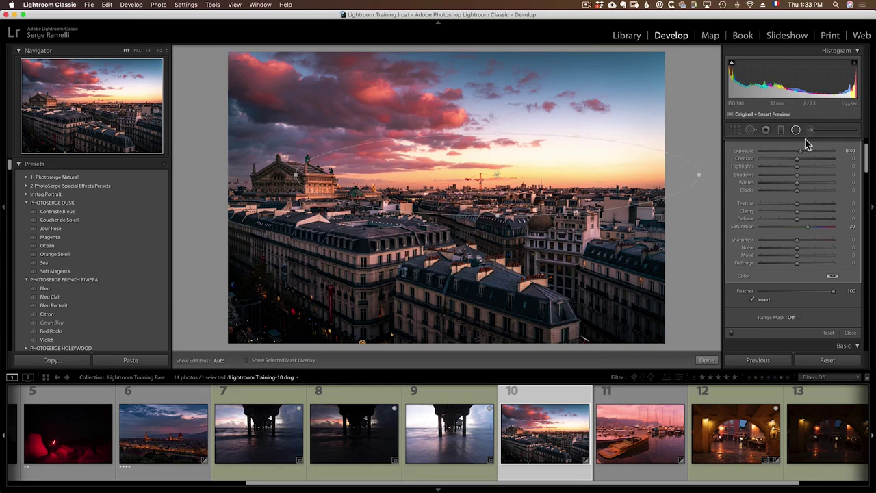
Set the radial filter's Range Mask to Luminance, try a range of 51/100, and restore it to 0/100
{"action": "left_click", "coordinate": [796, 319]}
{"action": "left_click", "coordinate": [804, 329]}
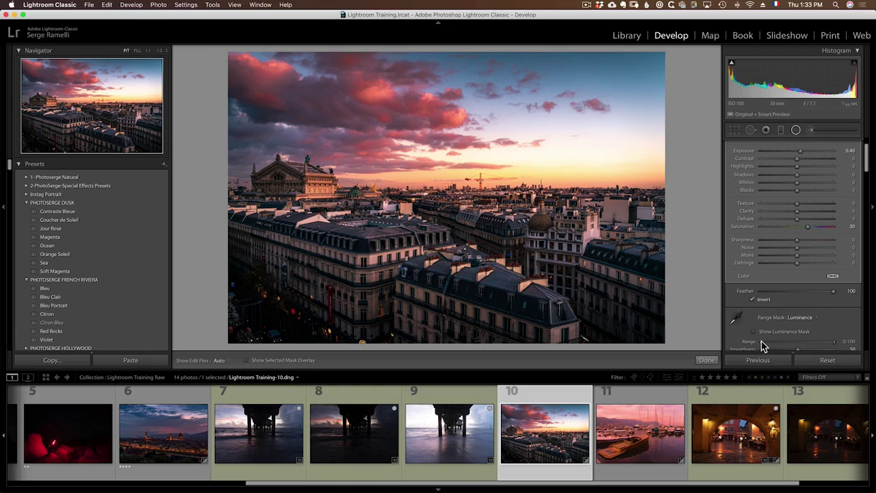
{"action": "left_click_drag", "start_coordinate": [763, 346], "coordinate": [800, 345]}
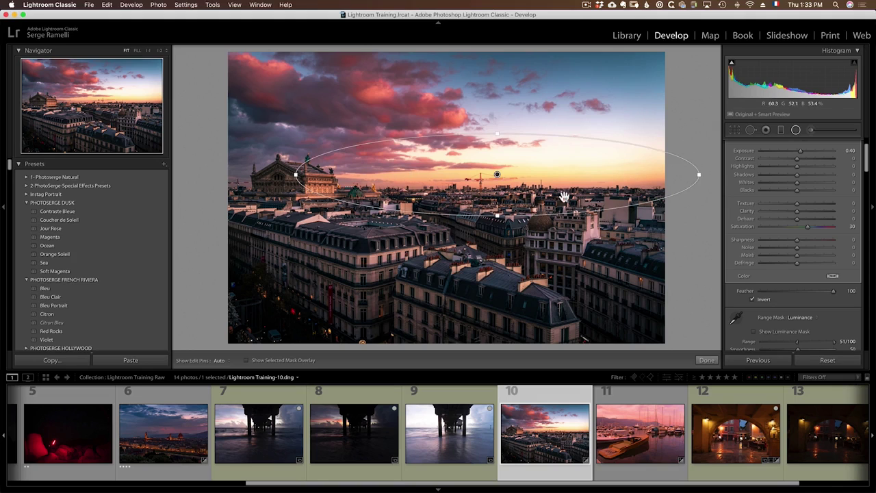
{"action": "left_click_drag", "start_coordinate": [796, 342], "coordinate": [704, 322]}
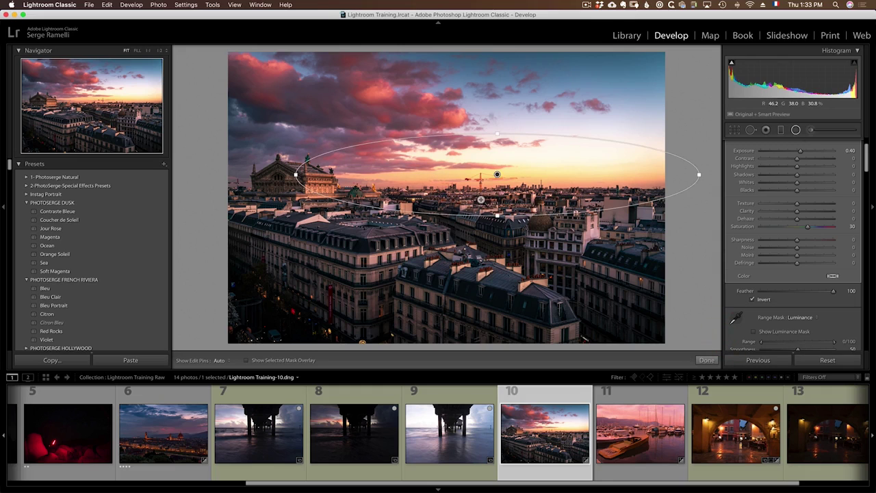
Compare luminance ranges of 63/100, 67/100 and 40/100 with 0/100 on the rooftops below the crane, ending at 0/100
{"action": "key", "text": "z"}
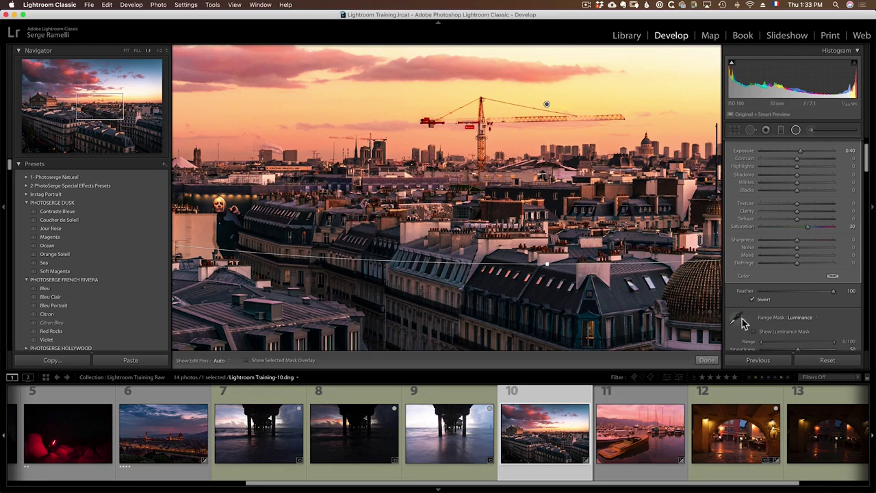
{"action": "left_click_drag", "start_coordinate": [768, 345], "coordinate": [808, 347]}
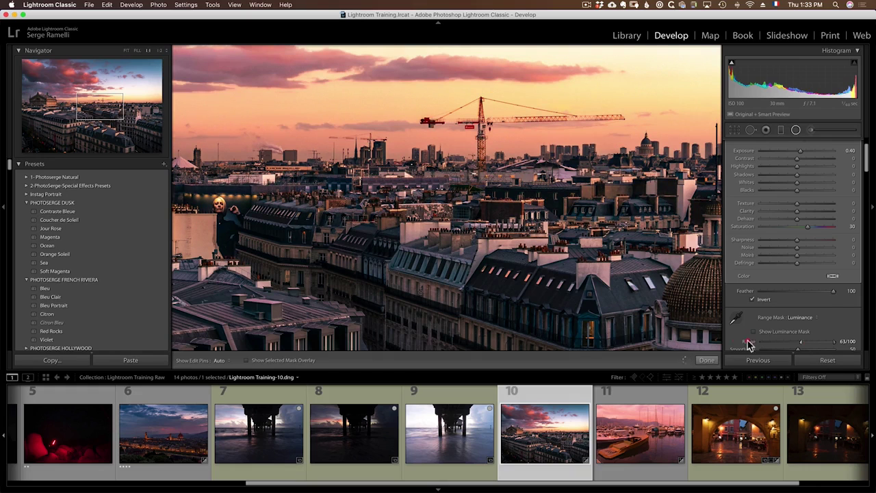
{"action": "left_click_drag", "start_coordinate": [748, 344], "coordinate": [720, 343]}
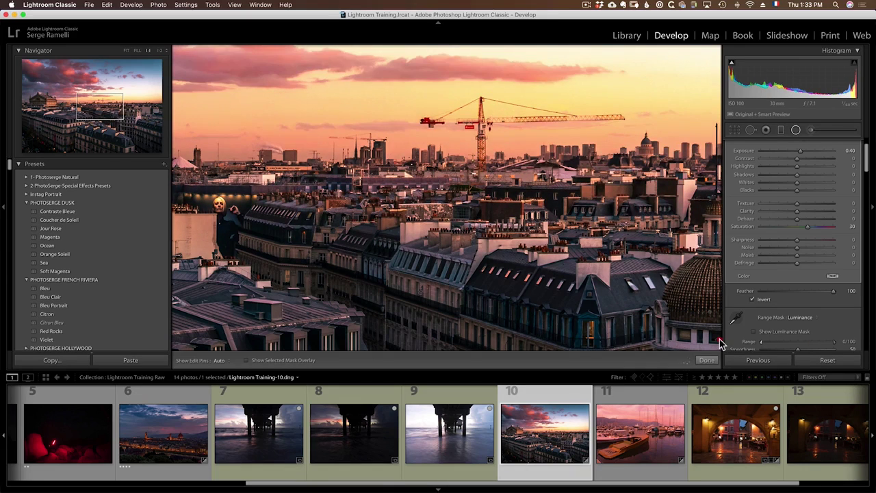
{"action": "left_click_drag", "start_coordinate": [762, 342], "coordinate": [778, 348]}
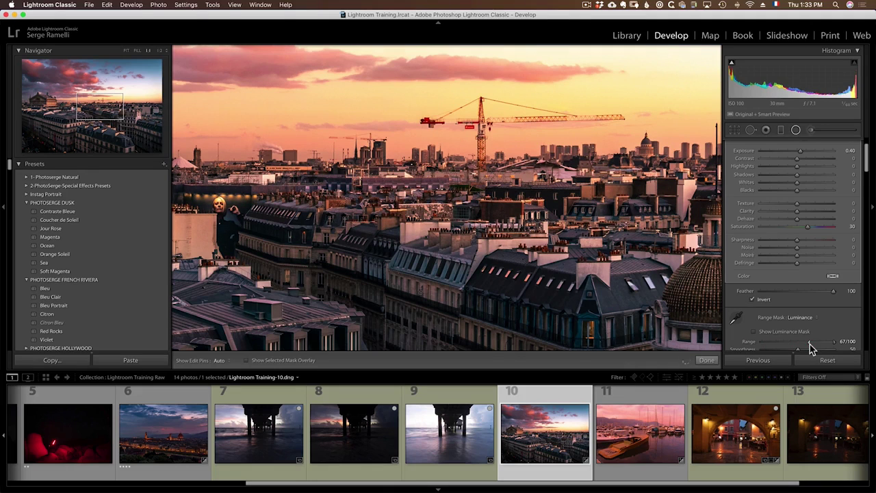
{"action": "left_click_drag", "start_coordinate": [811, 347], "coordinate": [788, 341]}
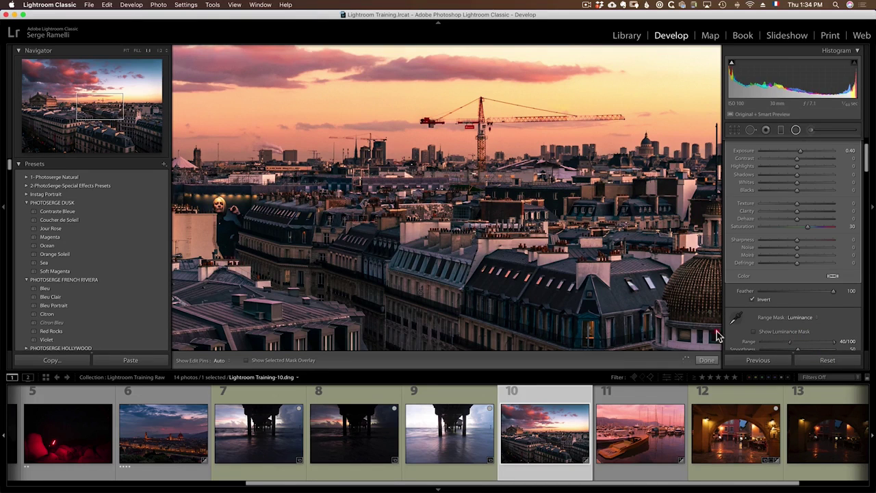
{"action": "left_click_drag", "start_coordinate": [788, 341], "coordinate": [759, 340]}
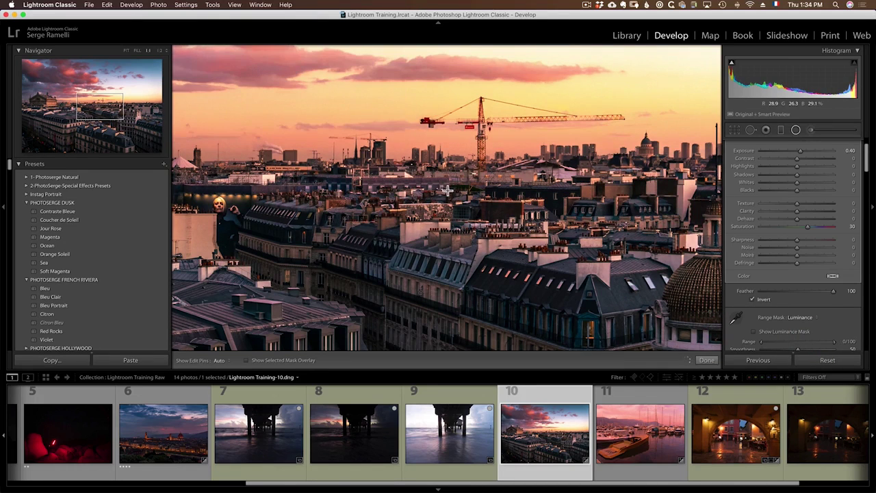
{"action": "key", "text": "z"}
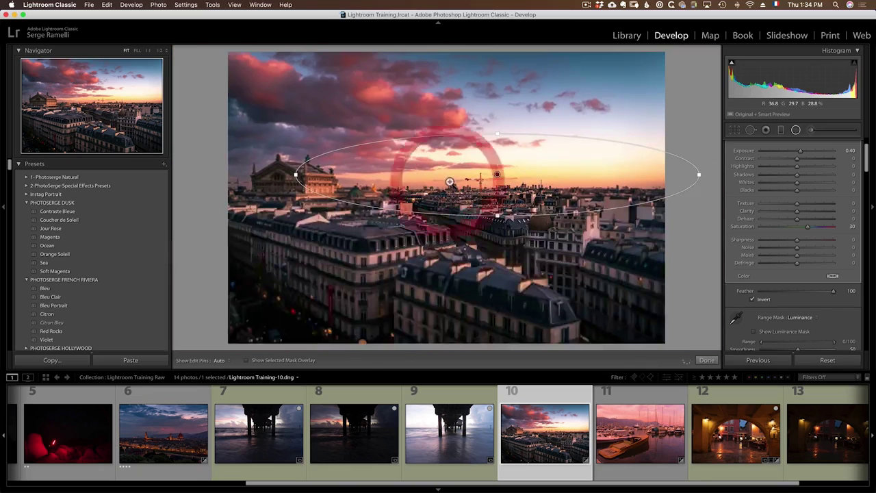
Erase the horizon radial filter's mask from the rooftops below the skyline with an erase brush of size 8.0, and finish the filter edit
{"action": "scroll", "coordinate": [840, 181], "scroll_direction": "up", "scroll_amount": 2}
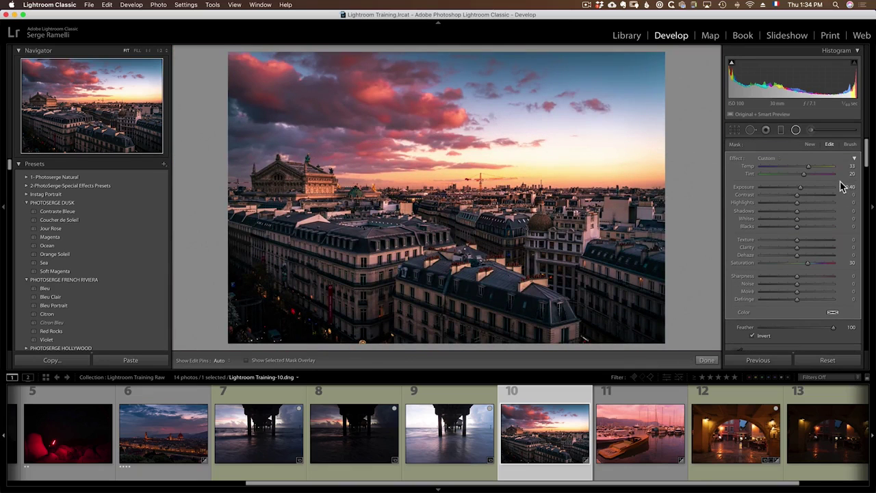
{"action": "left_click", "coordinate": [851, 145]}
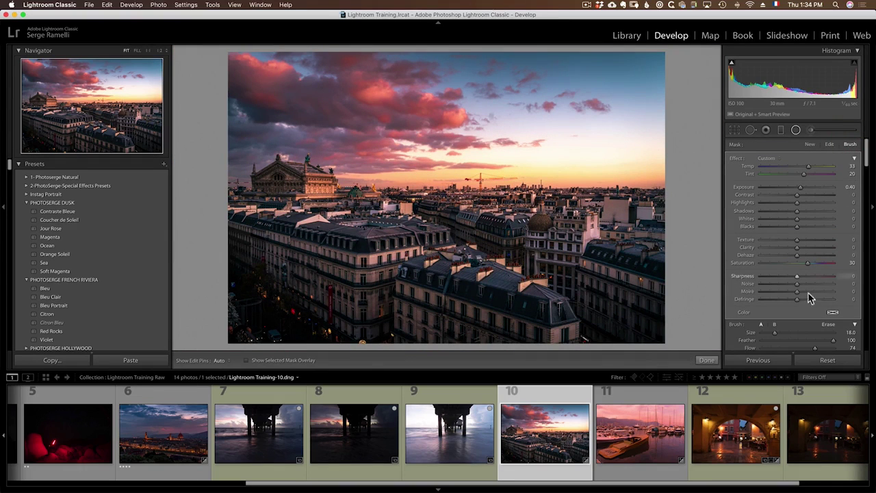
{"action": "left_click", "coordinate": [828, 323]}
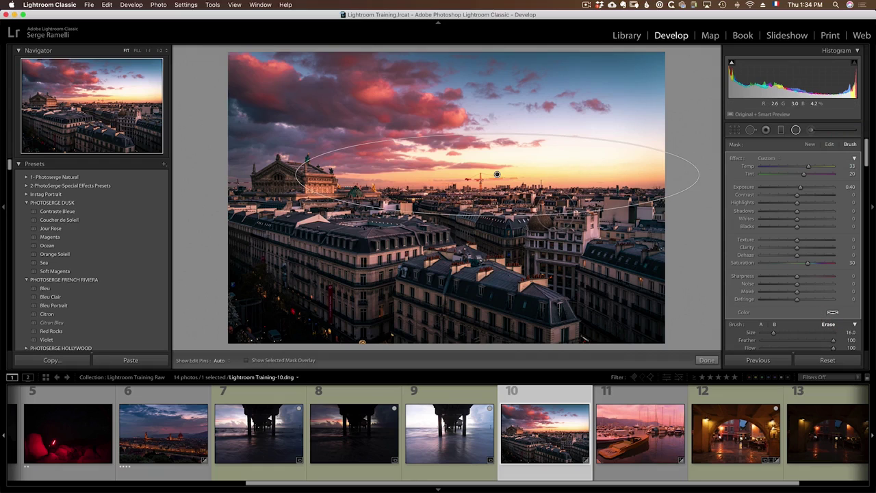
{"action": "key", "text": "h"}
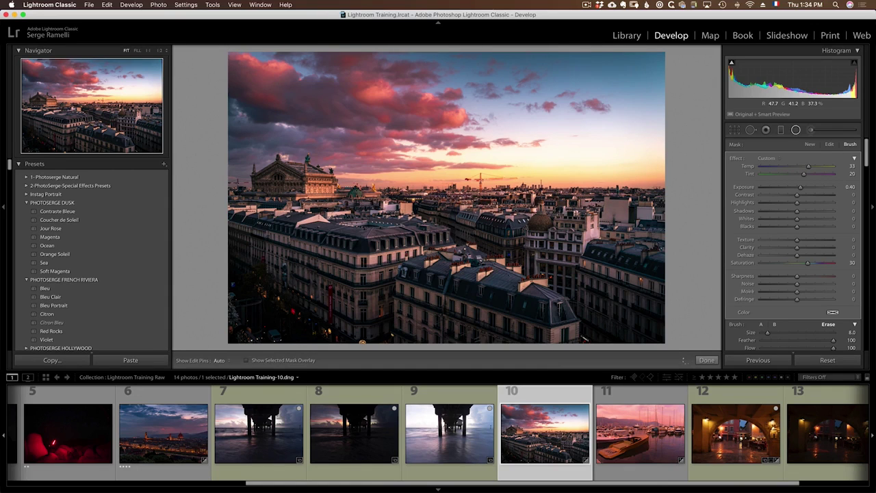
{"action": "left_click", "coordinate": [383, 185]}
{"action": "left_click_drag", "start_coordinate": [491, 204], "coordinate": [405, 200]}
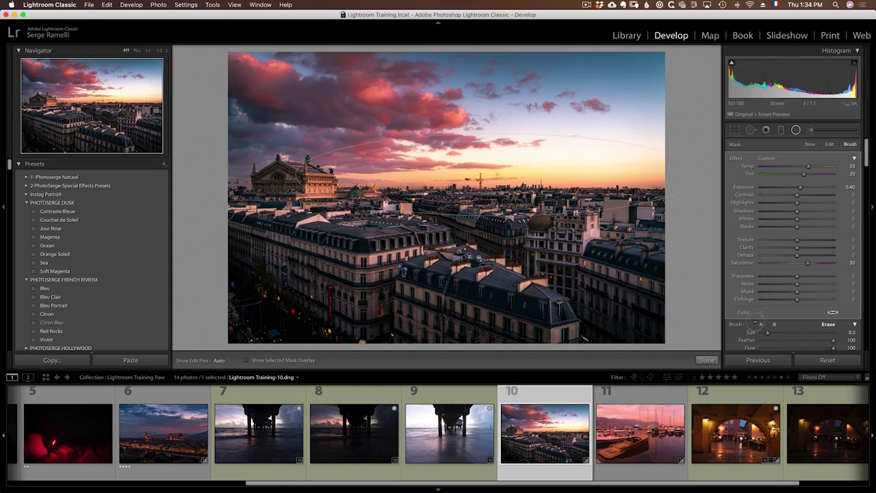
{"action": "left_click", "coordinate": [706, 360]}
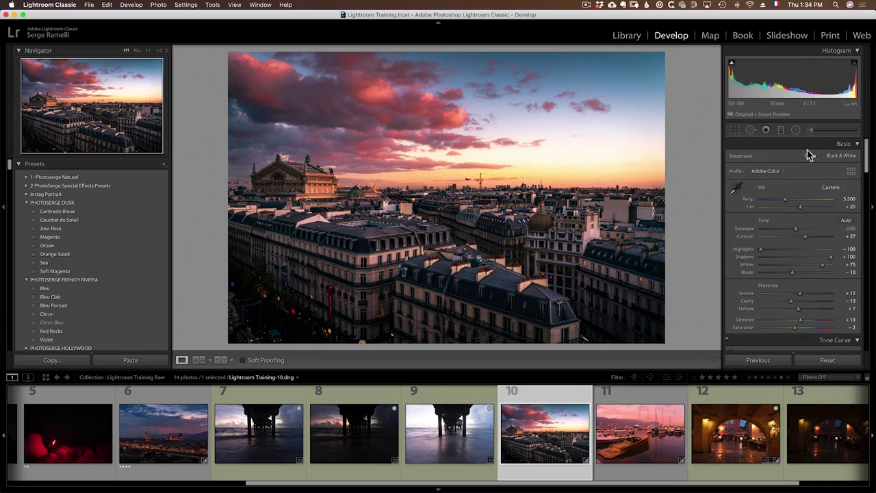
Draw a second, smaller radial filter and centre it over the façade of the corner building in the left foreground
{"action": "left_click", "coordinate": [796, 129]}
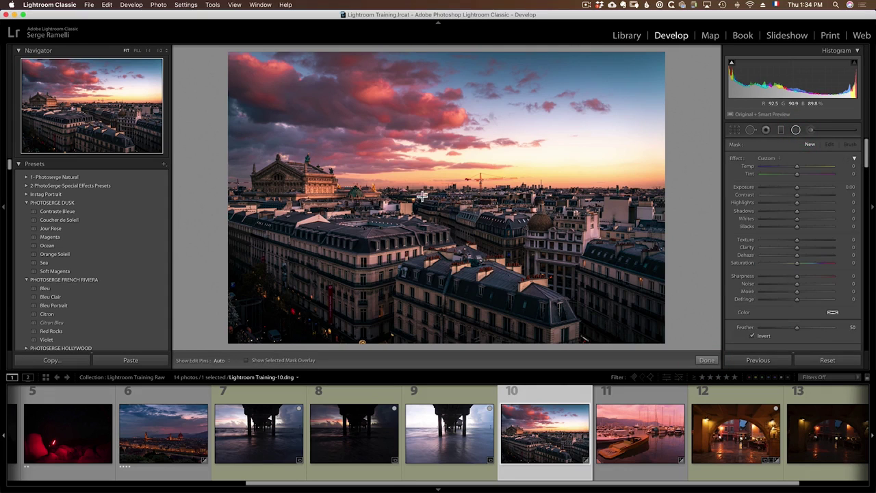
{"action": "left_click", "coordinate": [500, 176]}
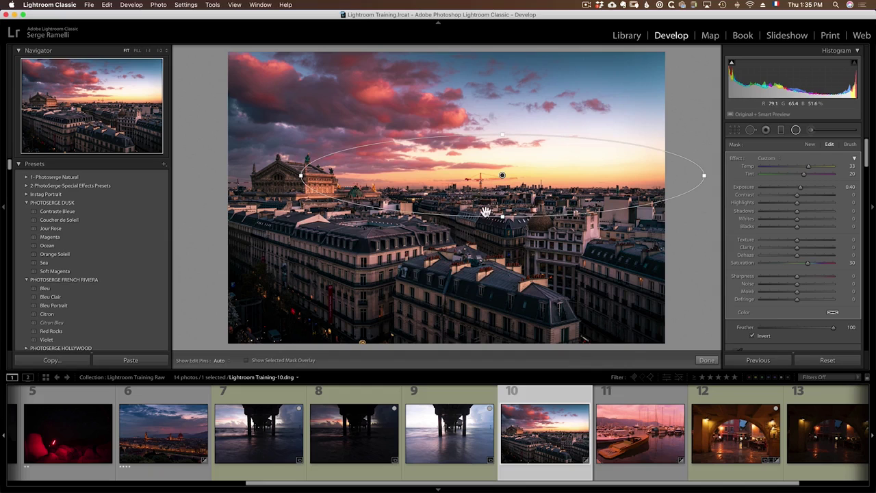
{"action": "left_click_drag", "start_coordinate": [319, 279], "coordinate": [377, 317]}
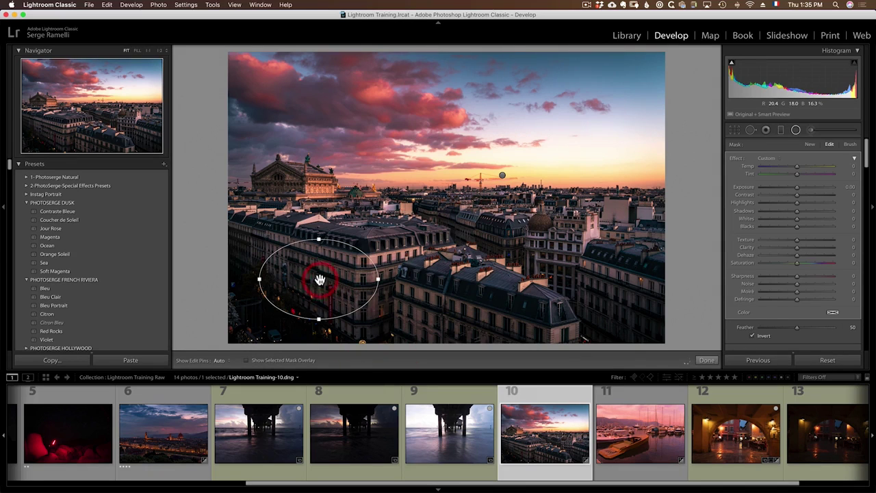
{"action": "left_click_drag", "start_coordinate": [319, 280], "coordinate": [341, 270]}
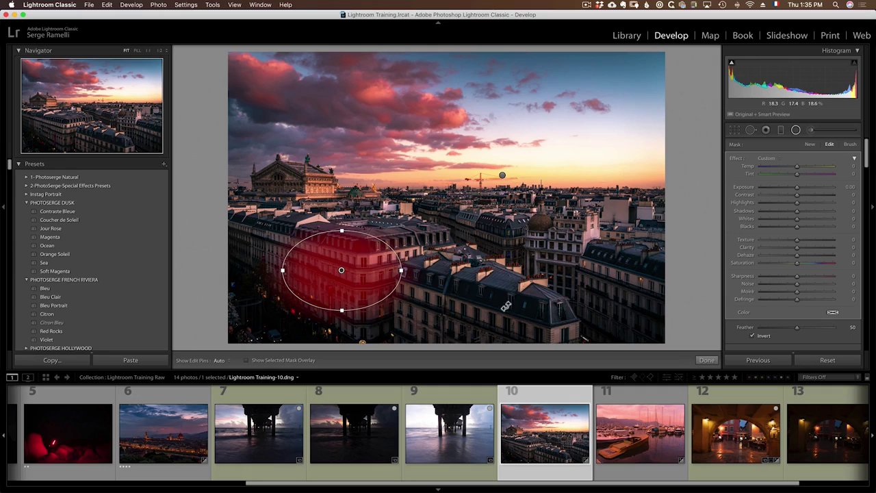
{"action": "left_click_drag", "start_coordinate": [344, 272], "coordinate": [336, 266]}
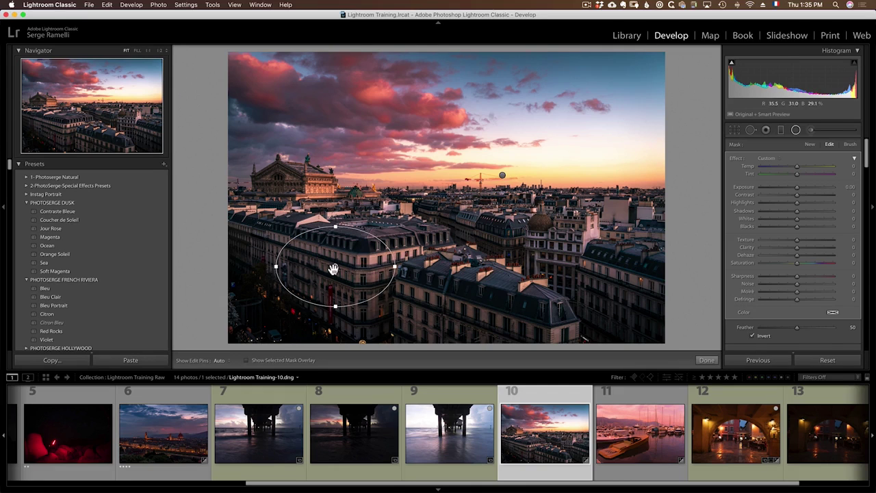
{"action": "left_click_drag", "start_coordinate": [335, 267], "coordinate": [343, 272]}
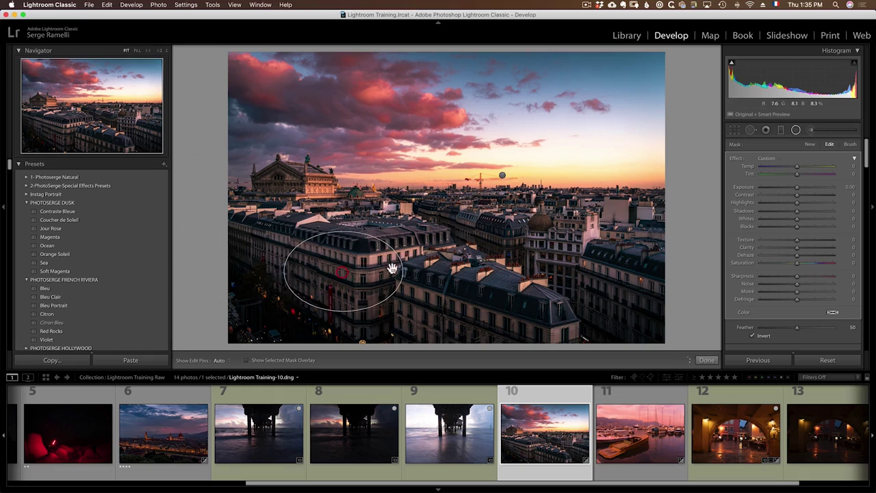
Set the corner building filter's Texture to 29, Clarity to 15 and Exposure to 0.18, and fine-tune its position on the façade
{"action": "left_click", "coordinate": [802, 247]}
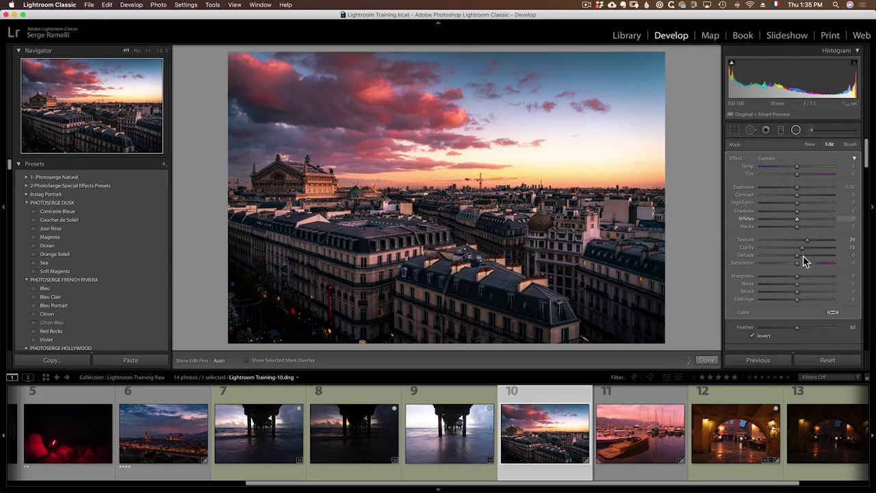
{"action": "left_click_drag", "start_coordinate": [797, 186], "coordinate": [798, 190]}
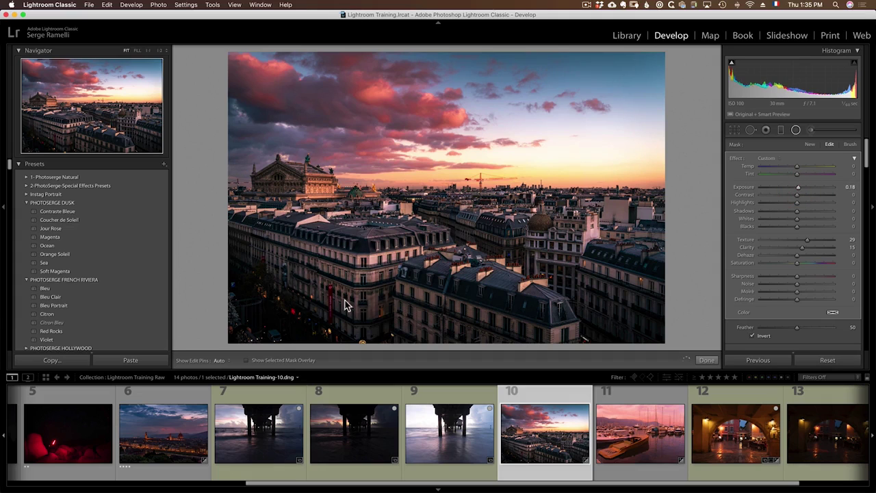
{"action": "mouse_move", "coordinate": [346, 284]}
{"action": "left_click_drag", "start_coordinate": [344, 272], "coordinate": [322, 267]}
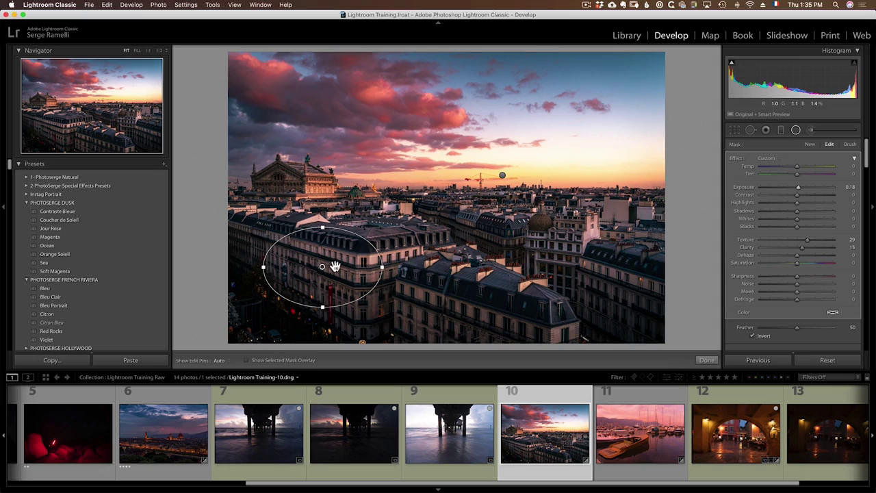
{"action": "mouse_move", "coordinate": [322, 268]}
{"action": "left_mouse_down"}
{"action": "mouse_move", "coordinate": [387, 303]}
{"action": "mouse_move", "coordinate": [423, 282]}
{"action": "mouse_move", "coordinate": [354, 273]}
{"action": "mouse_move", "coordinate": [336, 268]}
{"action": "mouse_move", "coordinate": [347, 268]}
{"action": "mouse_move", "coordinate": [342, 261]}
{"action": "left_mouse_up"}
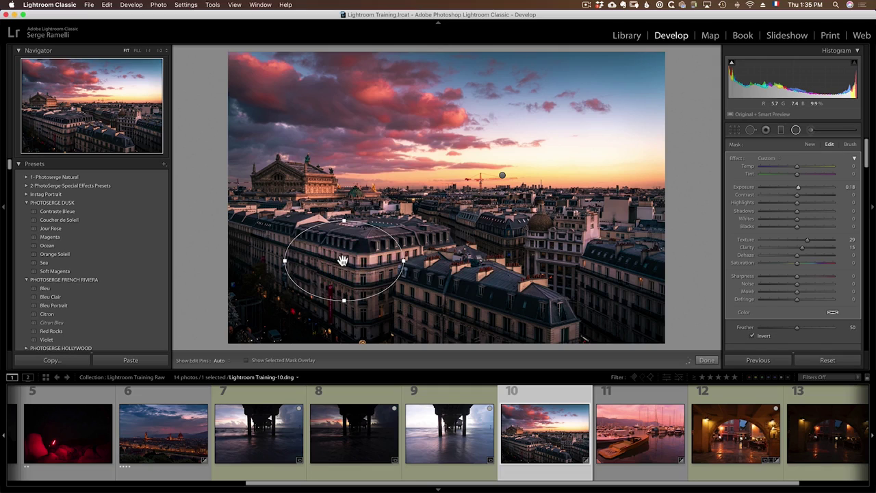
Duplicate the filter onto the central foreground building and again onto the white building beside the dome, fine-tuning the last copy's position
{"action": "right_click", "coordinate": [342, 260]}
{"action": "left_click", "coordinate": [361, 265]}
{"action": "left_click_drag", "start_coordinate": [344, 261], "coordinate": [431, 301]}
{"action": "right_click", "coordinate": [432, 301]}
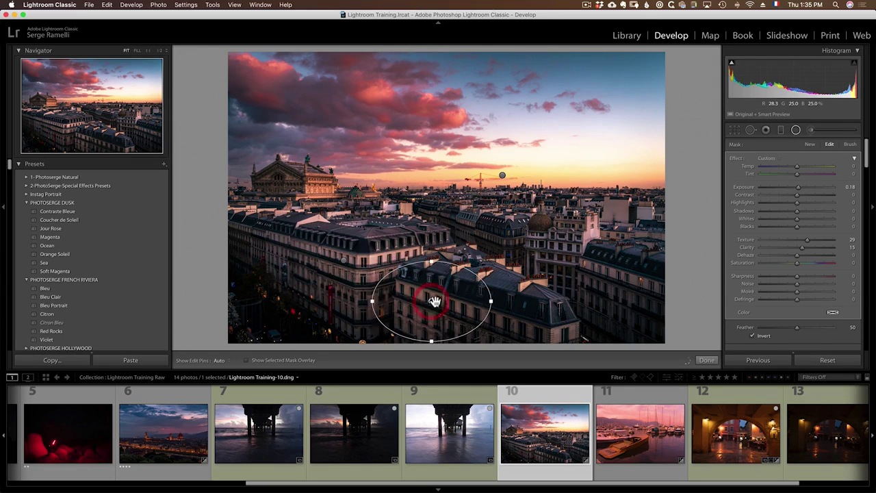
{"action": "left_click", "coordinate": [447, 306]}
{"action": "left_click_drag", "start_coordinate": [431, 301], "coordinate": [564, 254]}
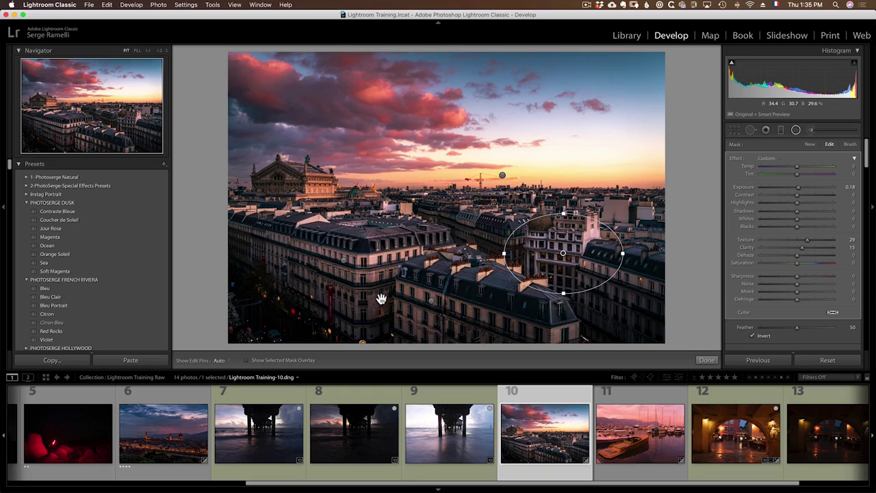
{"action": "left_click_drag", "start_coordinate": [566, 257], "coordinate": [574, 265]}
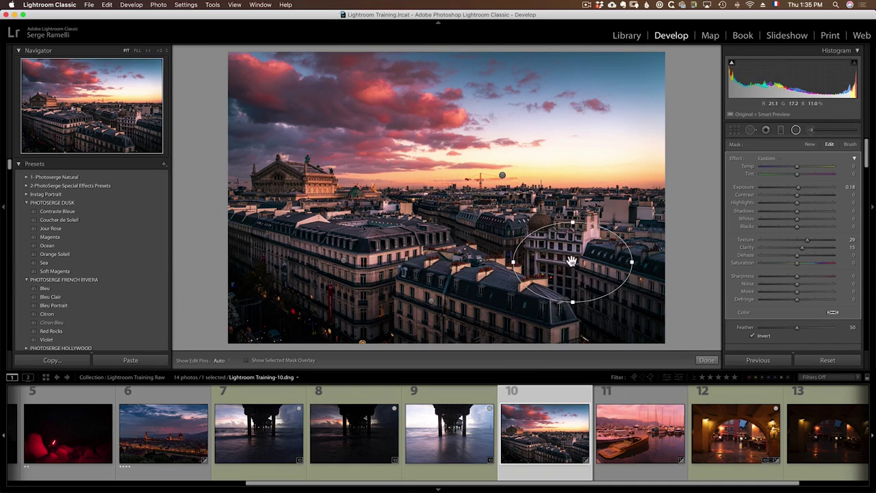
{"action": "mouse_move", "coordinate": [572, 261]}
{"action": "left_mouse_down"}
{"action": "mouse_move", "coordinate": [630, 285]}
{"action": "mouse_move", "coordinate": [585, 252]}
{"action": "mouse_move", "coordinate": [572, 256]}
{"action": "left_mouse_up"}
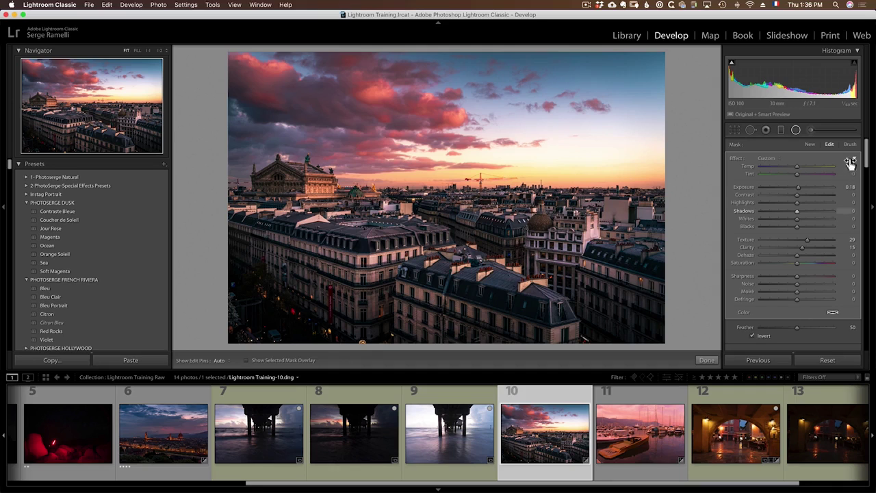
Compare the photo with and without all radial filters, leaving them enabled
{"action": "scroll", "coordinate": [866, 160], "scroll_direction": "down", "scroll_amount": 3}
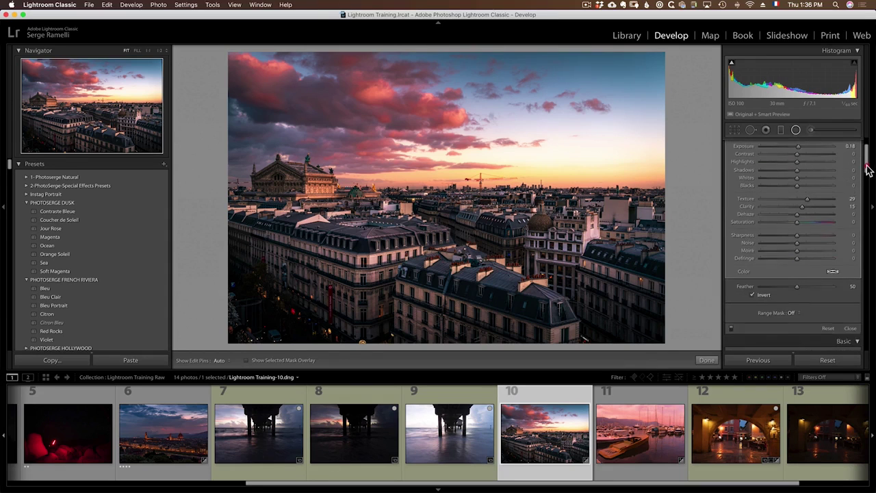
{"action": "left_click", "coordinate": [732, 322]}
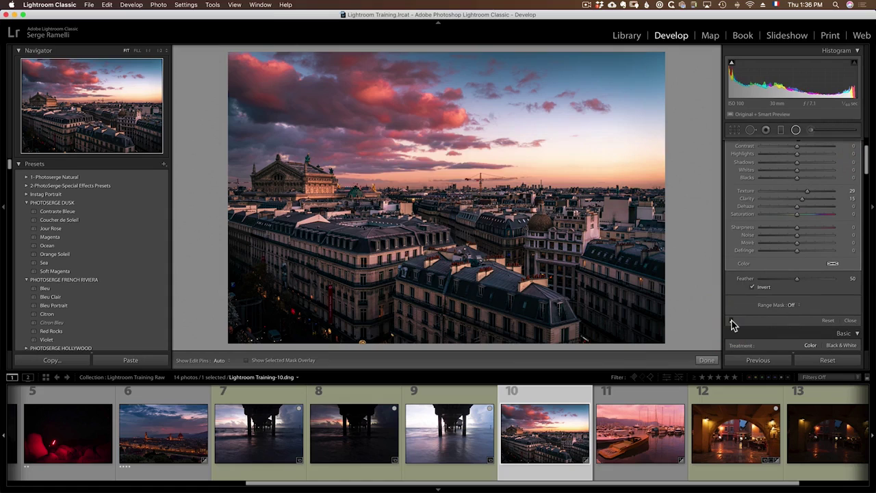
{"action": "left_click", "coordinate": [731, 321]}
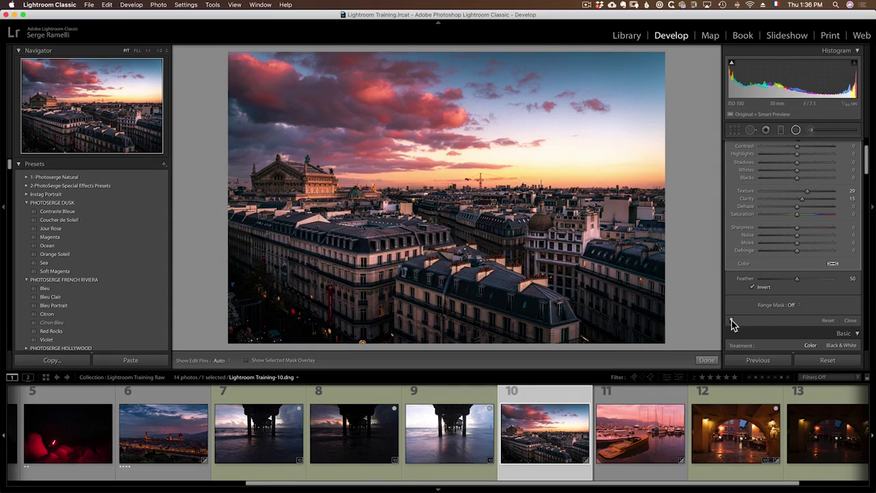
{"action": "left_click", "coordinate": [732, 322]}
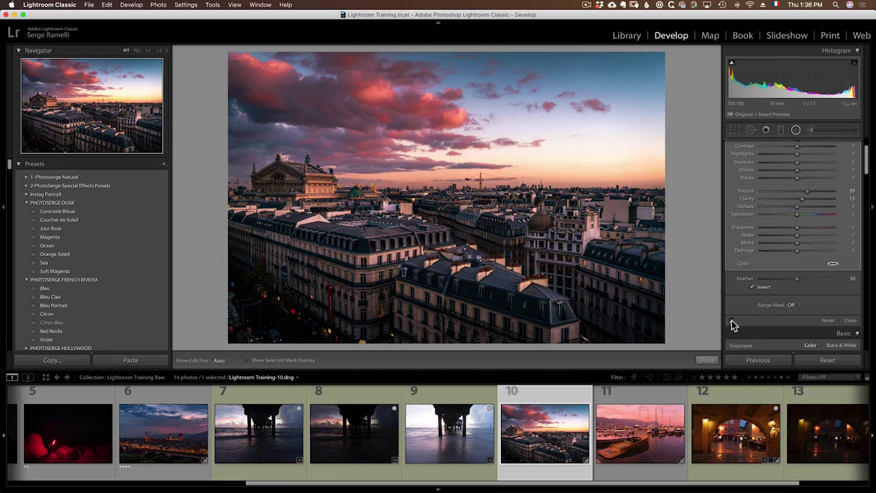
{"action": "left_click", "coordinate": [732, 323]}
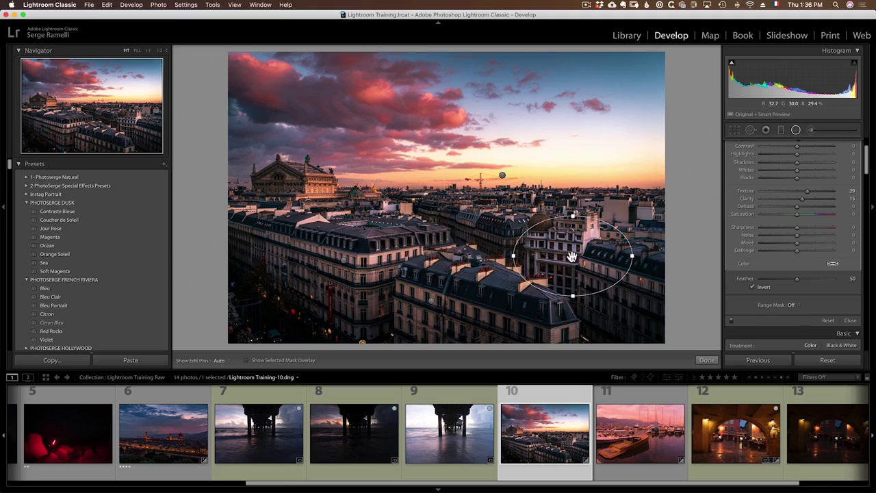
Set Exposure to 0.31 for the white building's filter and 0.56 for the central foreground building's filter
{"action": "scroll", "coordinate": [866, 162], "scroll_direction": "up", "scroll_amount": 2}
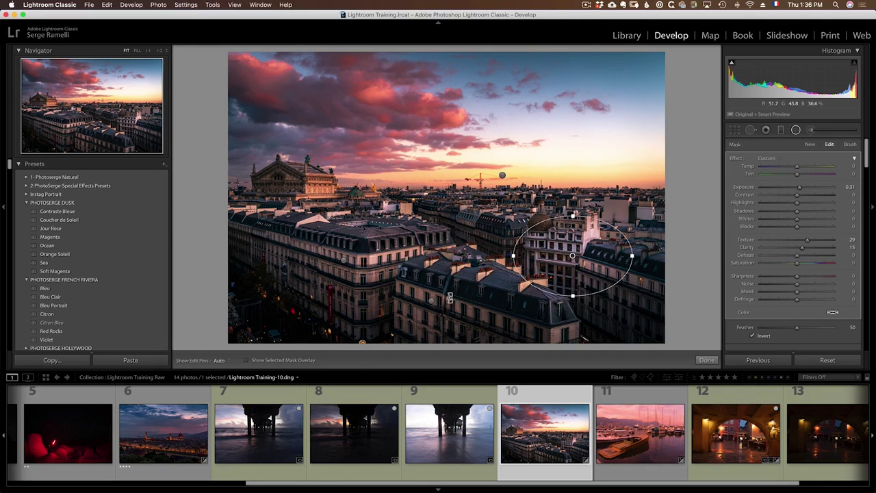
{"action": "left_click", "coordinate": [433, 300]}
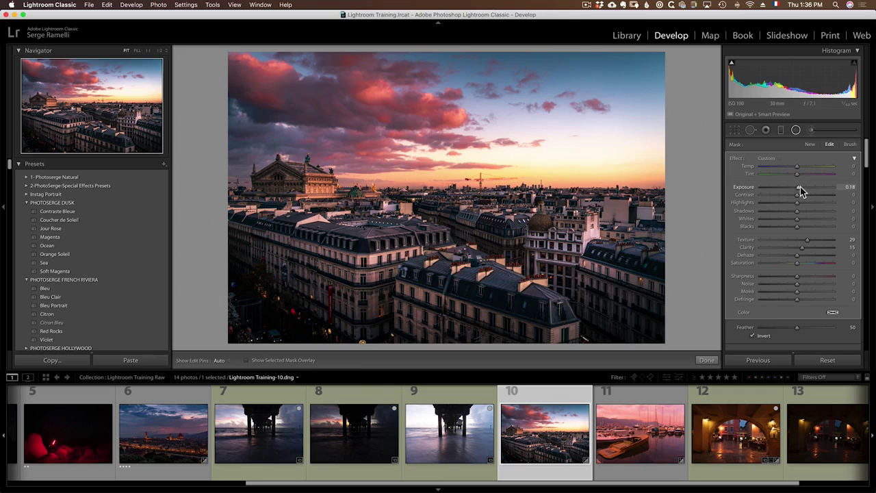
{"action": "left_click_drag", "start_coordinate": [803, 192], "coordinate": [804, 191]}
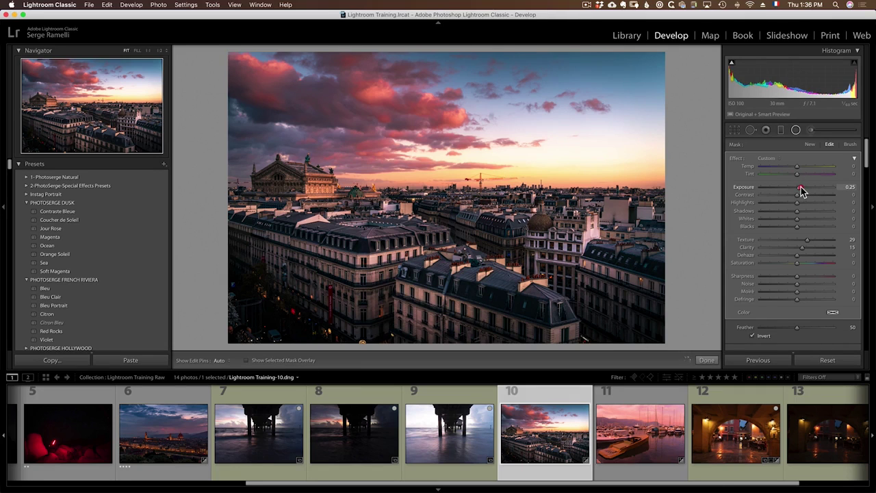
{"action": "left_click", "coordinate": [800, 187]}
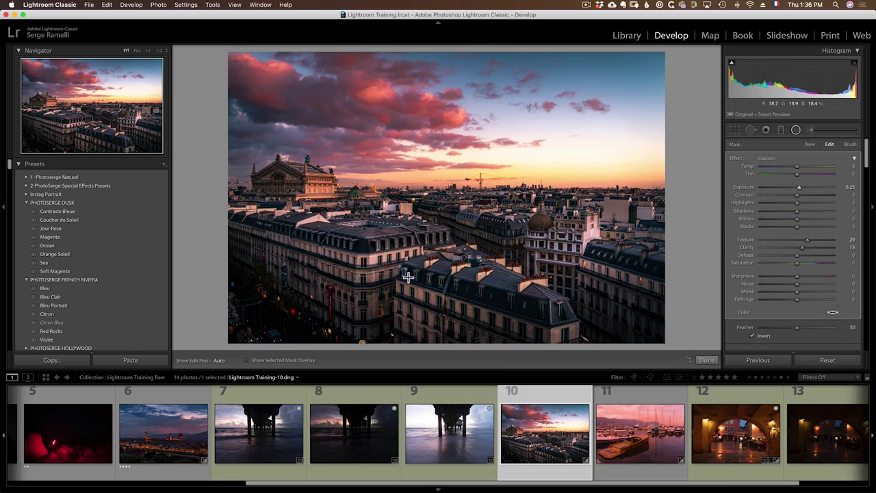
{"action": "left_click_drag", "start_coordinate": [799, 188], "coordinate": [806, 197]}
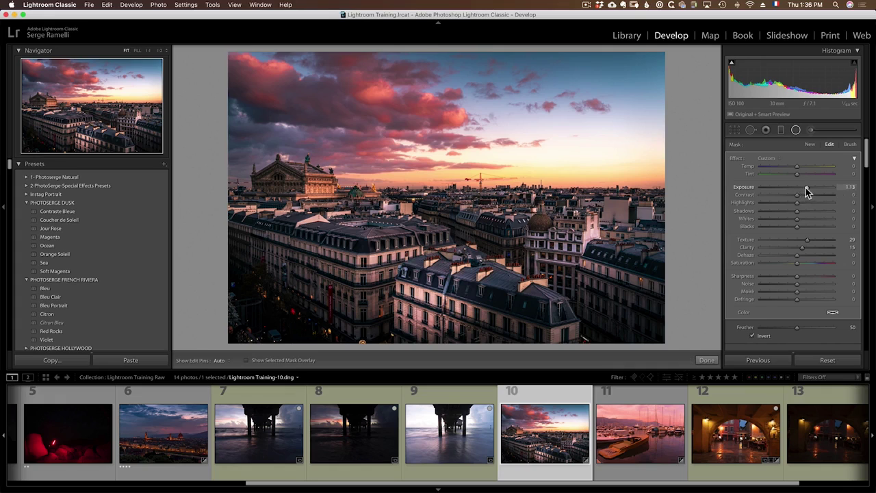
{"action": "left_click_drag", "start_coordinate": [799, 190], "coordinate": [802, 189]}
{"action": "mouse_move", "coordinate": [471, 299]}
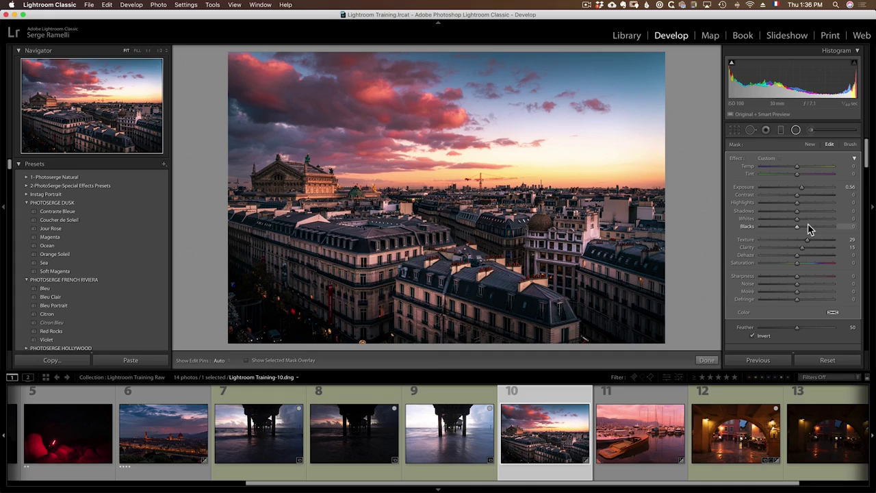
View the red-lit night photo, return to the Paris rooftop photo and select the radial filter over the sunset horizon
{"action": "left_click", "coordinate": [180, 395]}
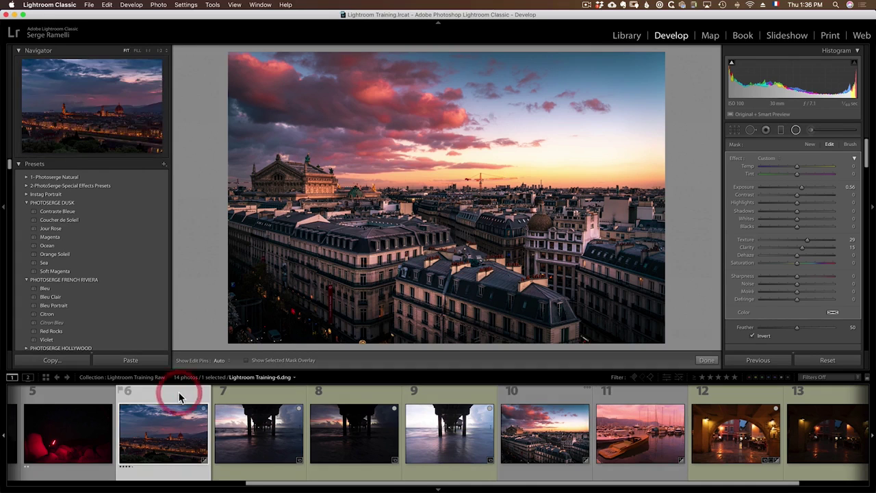
{"action": "left_click", "coordinate": [83, 402]}
{"action": "left_click", "coordinate": [82, 402]}
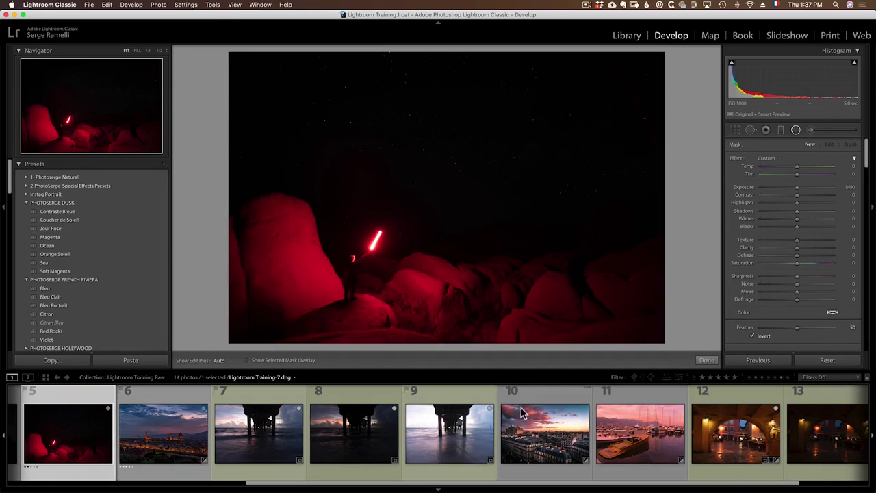
{"action": "left_click", "coordinate": [558, 393]}
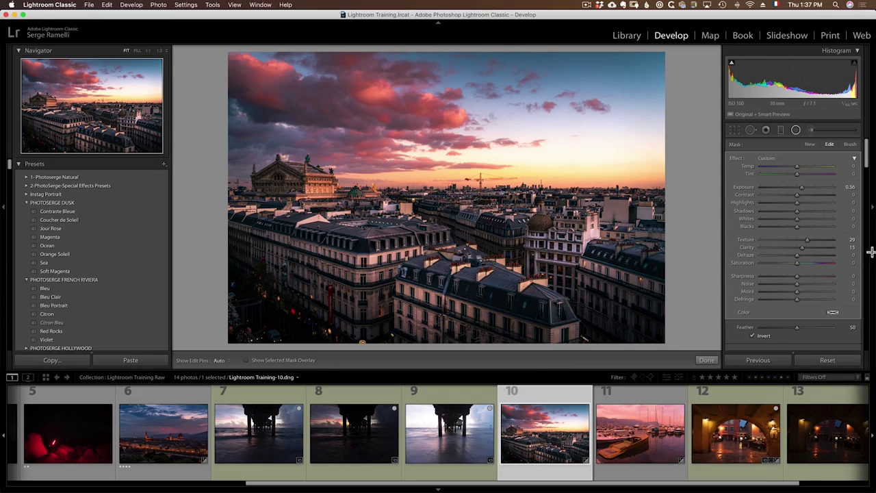
{"action": "left_click", "coordinate": [504, 175]}
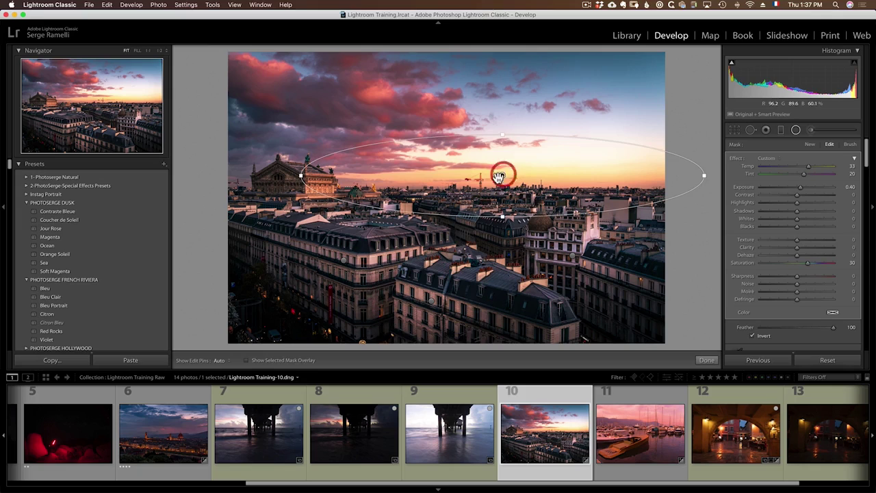
Set Exposure to 0.39 for the sunset horizon's radial filter and 0.35 for the filter on the corner building left of centre
{"action": "left_click", "coordinate": [347, 260]}
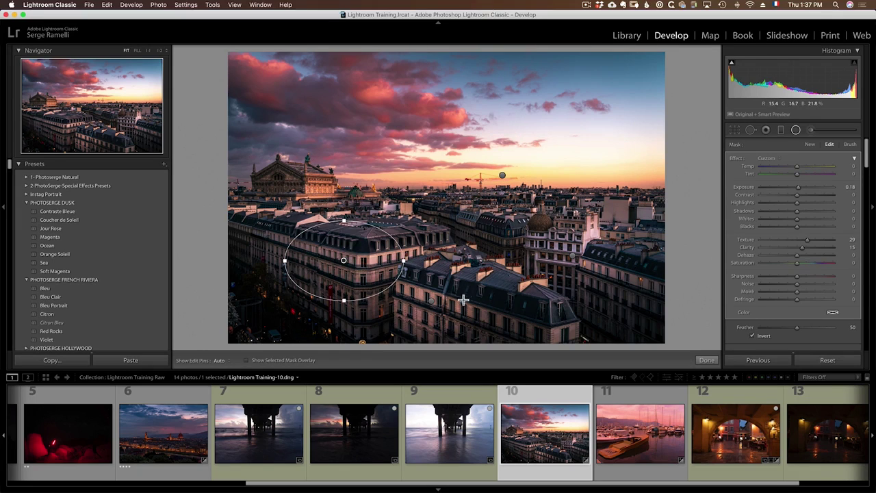
{"action": "left_click", "coordinate": [432, 301]}
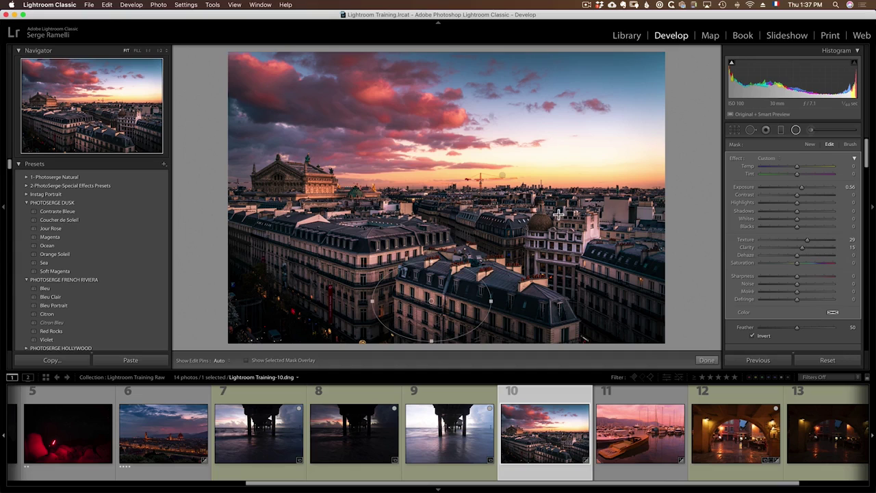
{"action": "left_click", "coordinate": [502, 176]}
{"action": "left_click_drag", "start_coordinate": [808, 190], "coordinate": [797, 187]}
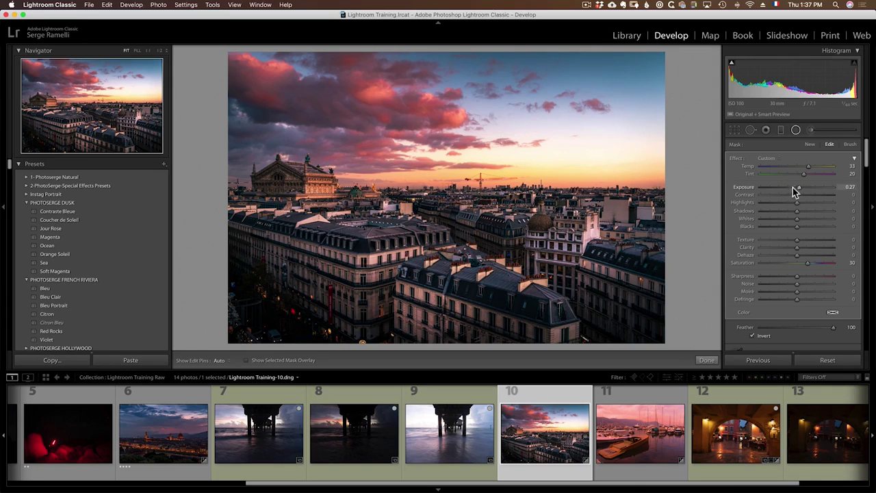
{"action": "left_click_drag", "start_coordinate": [804, 193], "coordinate": [800, 190]}
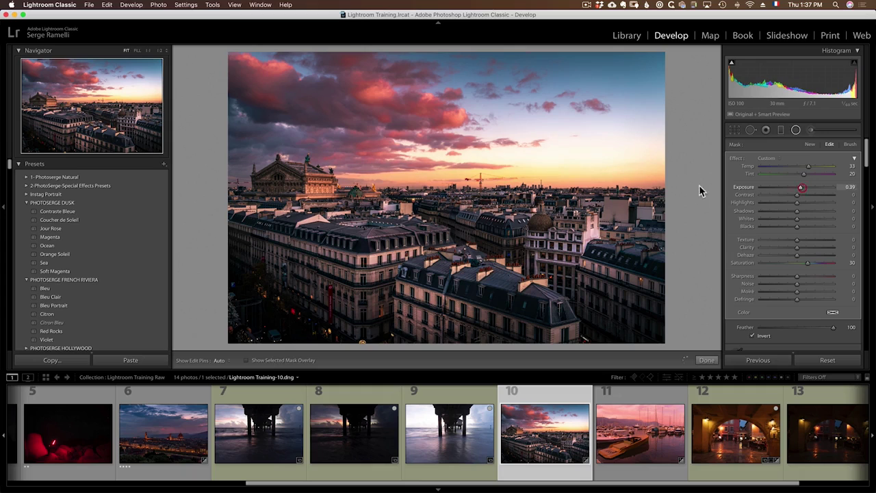
{"action": "left_click", "coordinate": [344, 260]}
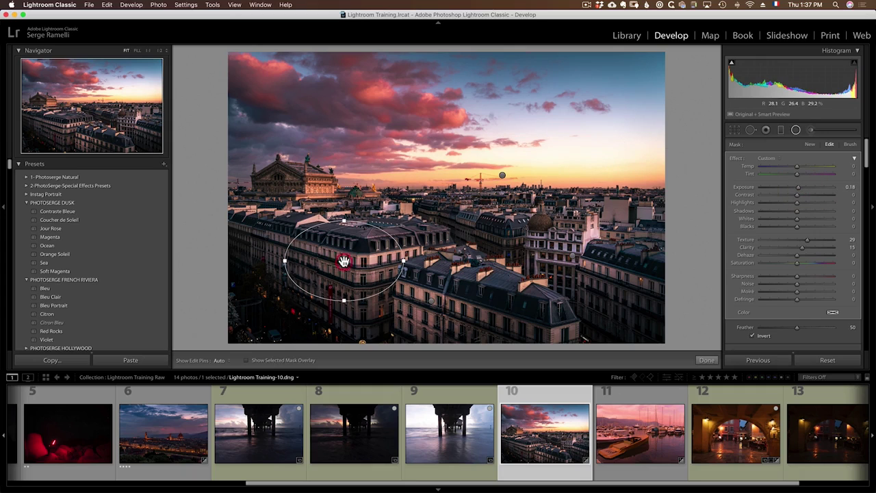
{"action": "left_click", "coordinate": [802, 189]}
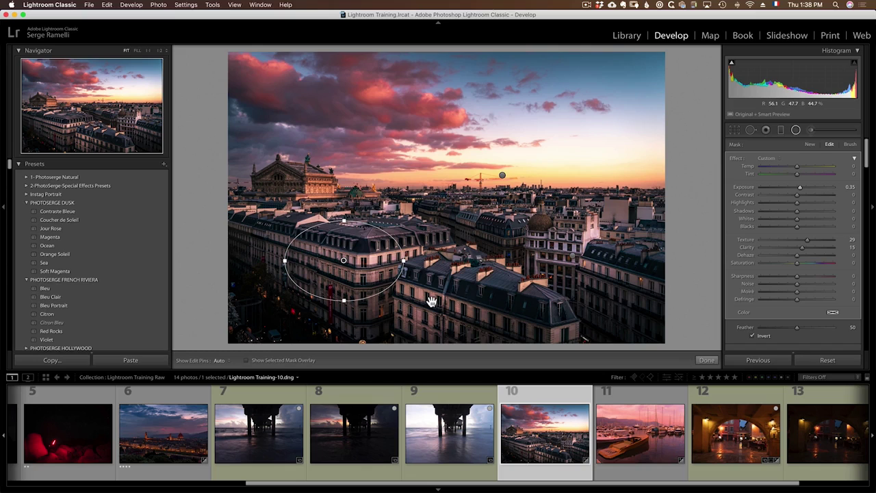
Try the Always edit-pin display, preview the corner building filter's mask overlay, and restore Auto pins with the overlay hidden
{"action": "left_click", "coordinate": [228, 362]}
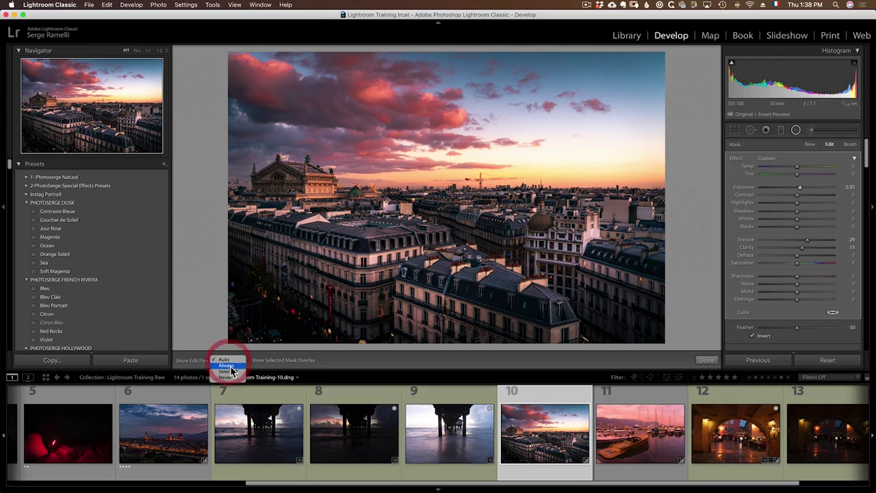
{"action": "left_click", "coordinate": [230, 367]}
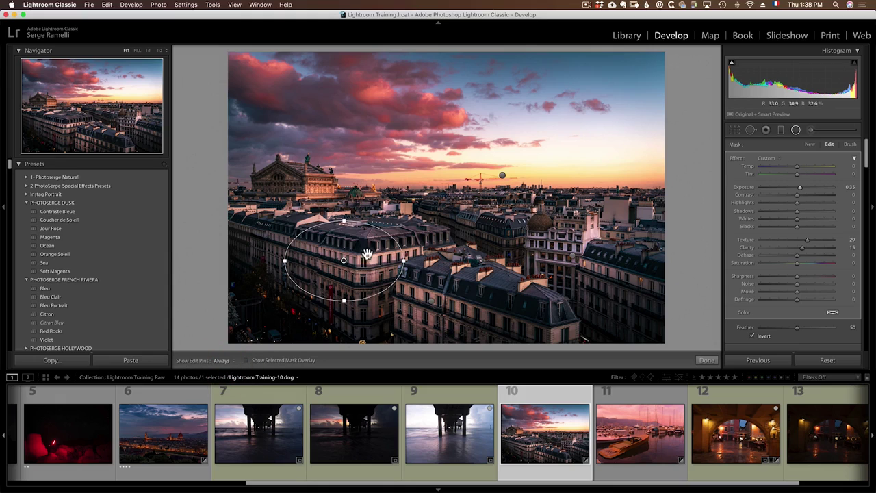
{"action": "left_click", "coordinate": [264, 361]}
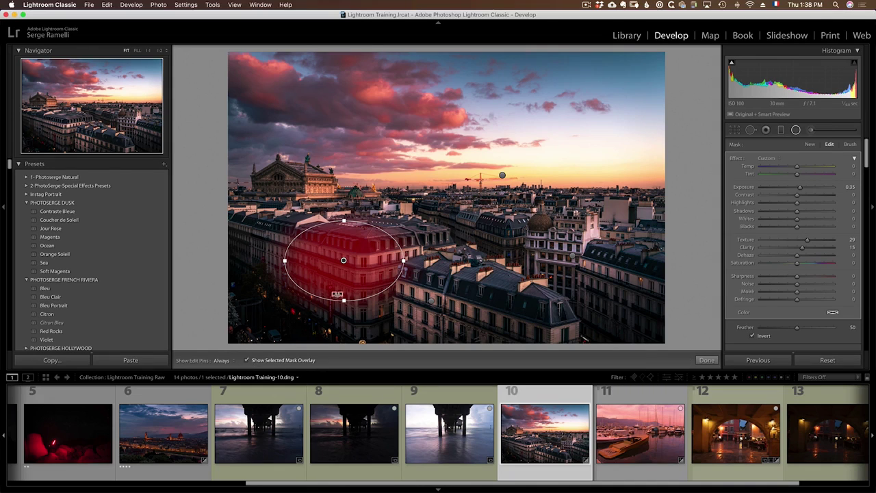
{"action": "left_click", "coordinate": [248, 365]}
{"action": "left_click", "coordinate": [226, 361]}
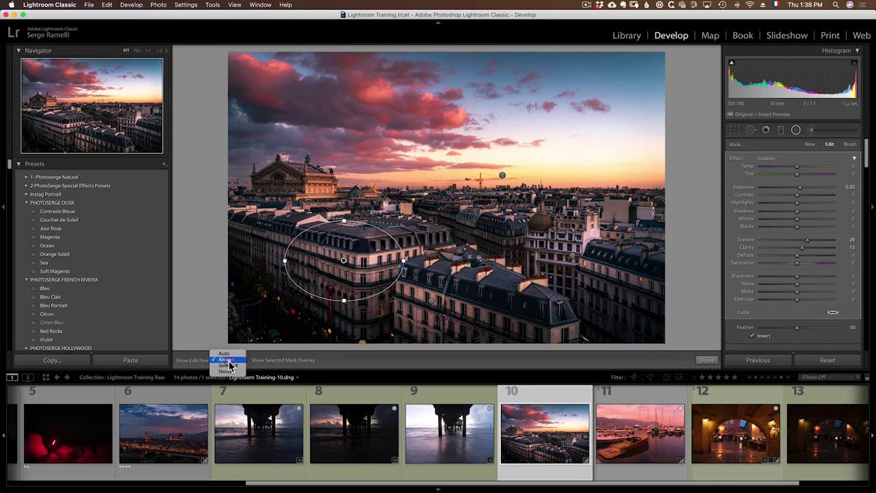
{"action": "left_click", "coordinate": [225, 353]}
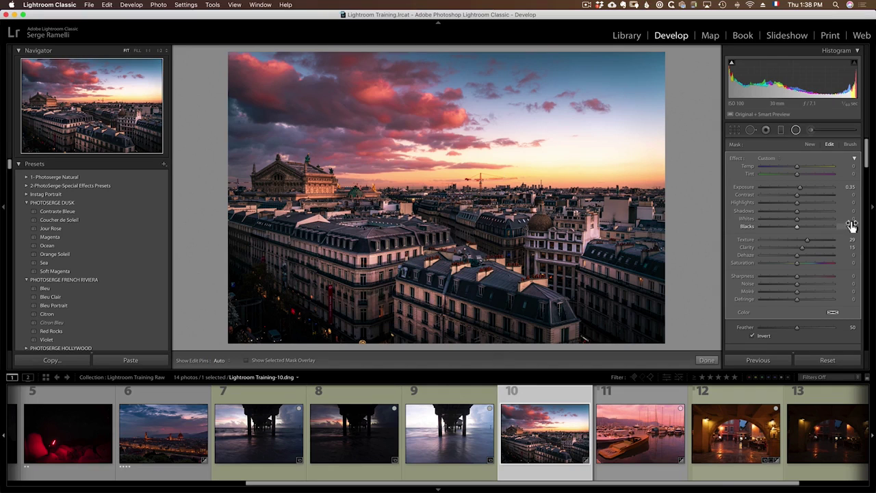
Try the Selected and Never display modes for the edit pins, and restore the Auto mode
{"action": "left_click", "coordinate": [219, 360]}
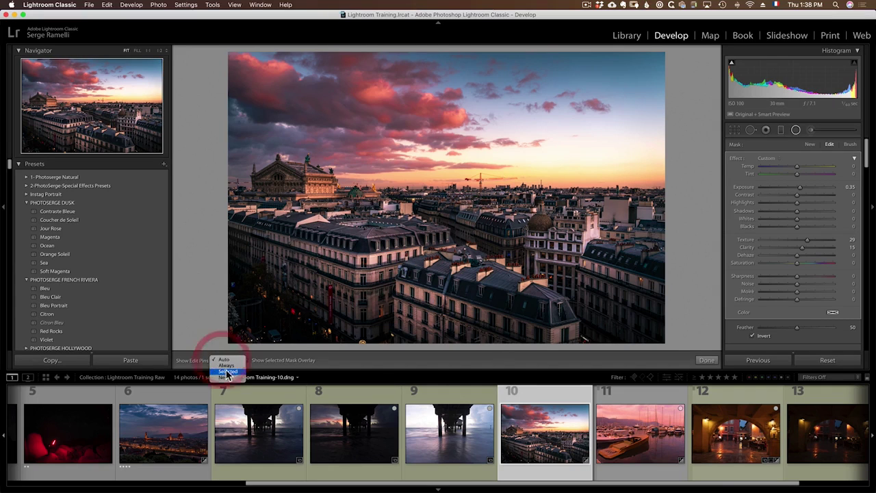
{"action": "left_click", "coordinate": [228, 373]}
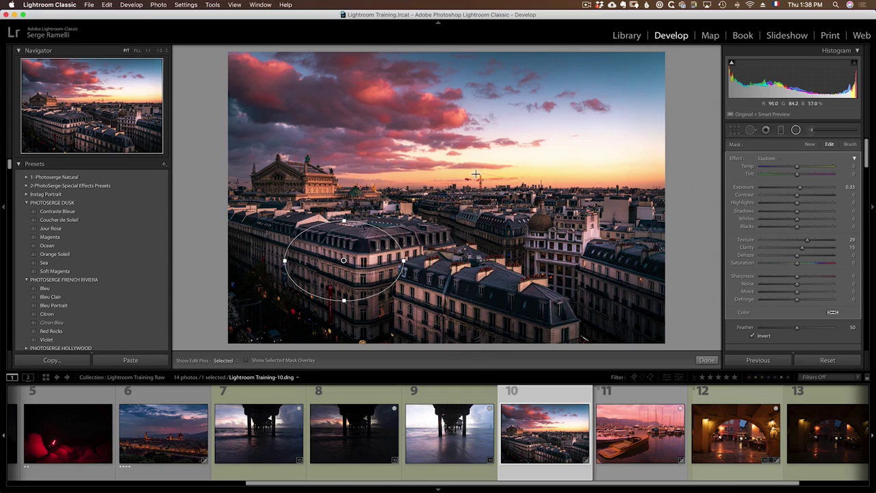
{"action": "left_click", "coordinate": [227, 360]}
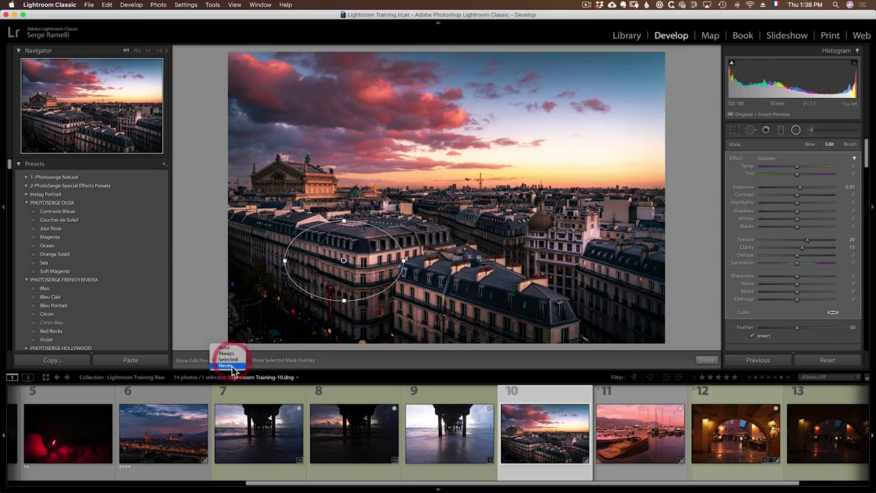
{"action": "left_click", "coordinate": [233, 366]}
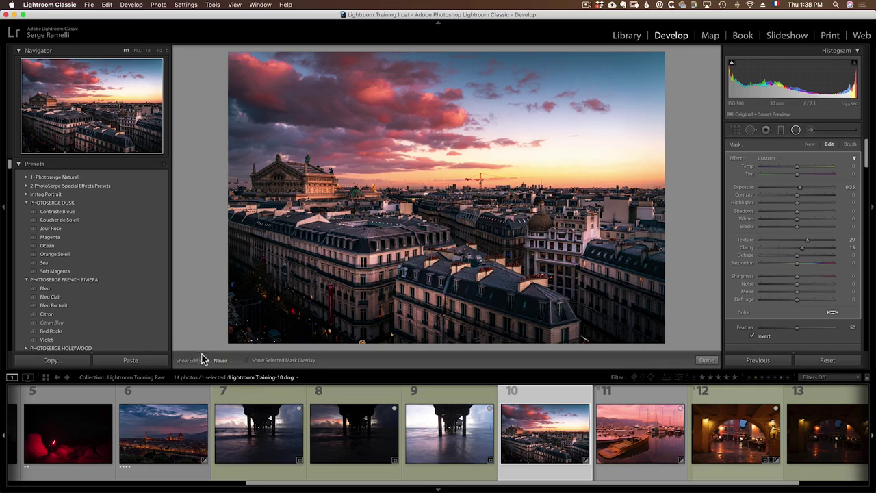
{"action": "left_click", "coordinate": [235, 368]}
{"action": "left_click", "coordinate": [230, 346]}
Review the settings of the corner building's and sunset horizon's radial filters, and close the Radial Filter tool
{"action": "left_click", "coordinate": [344, 260]}
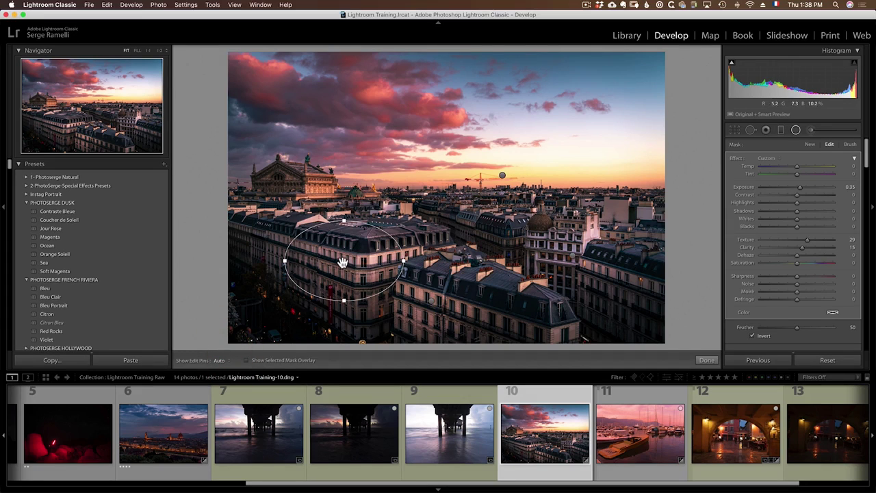
{"action": "left_click", "coordinate": [503, 175]}
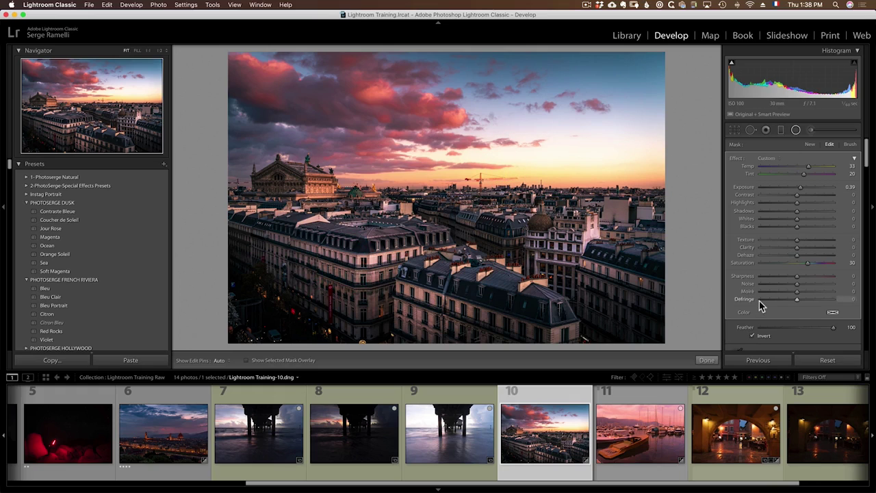
{"action": "scroll", "coordinate": [760, 305], "scroll_direction": "down", "scroll_amount": 1}
{"action": "scroll", "coordinate": [760, 304], "scroll_direction": "up", "scroll_amount": 2}
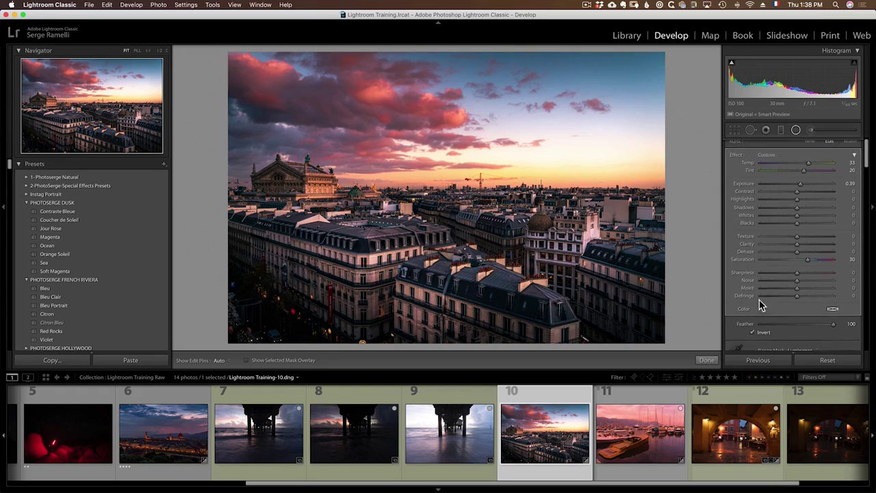
{"action": "left_click", "coordinate": [798, 130]}
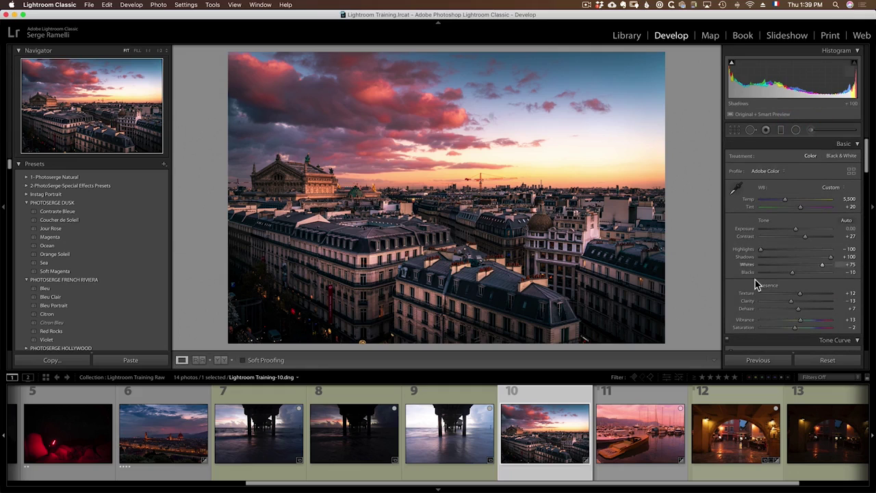
{"action": "scroll", "coordinate": [756, 281], "scroll_direction": "down", "scroll_amount": 1}
Reopen the Radial Filter tool and turn off all radial filters to view the photo without them
{"action": "left_click", "coordinate": [796, 130]}
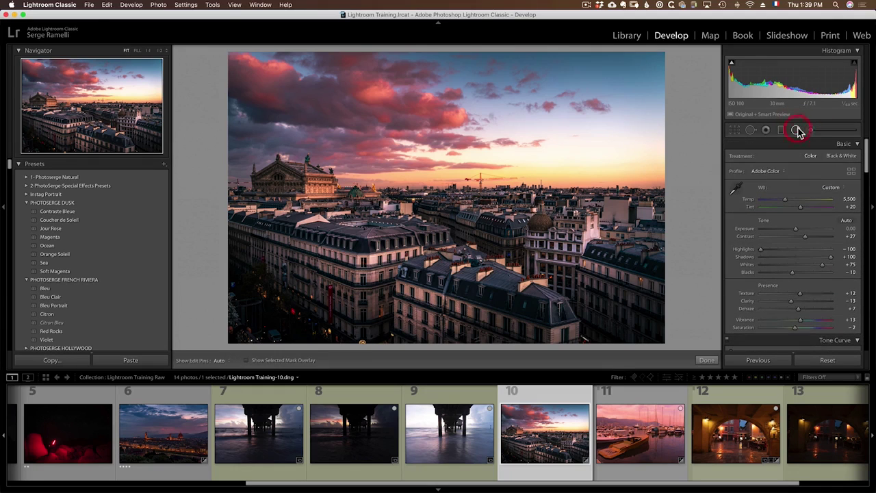
{"action": "scroll", "coordinate": [757, 273], "scroll_direction": "down", "scroll_amount": 3}
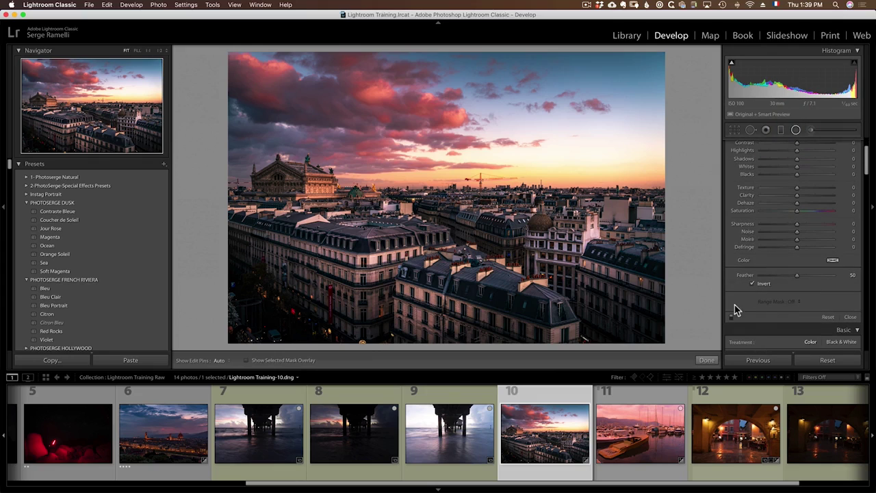
{"action": "left_click", "coordinate": [733, 316]}
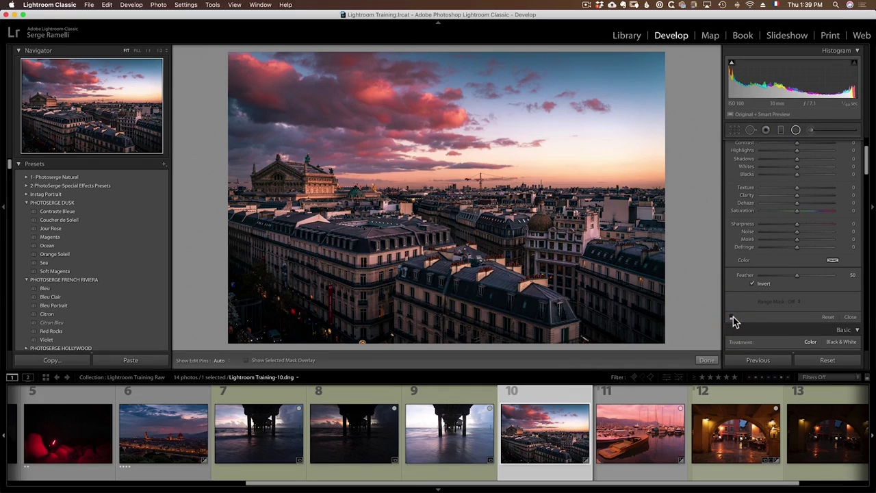